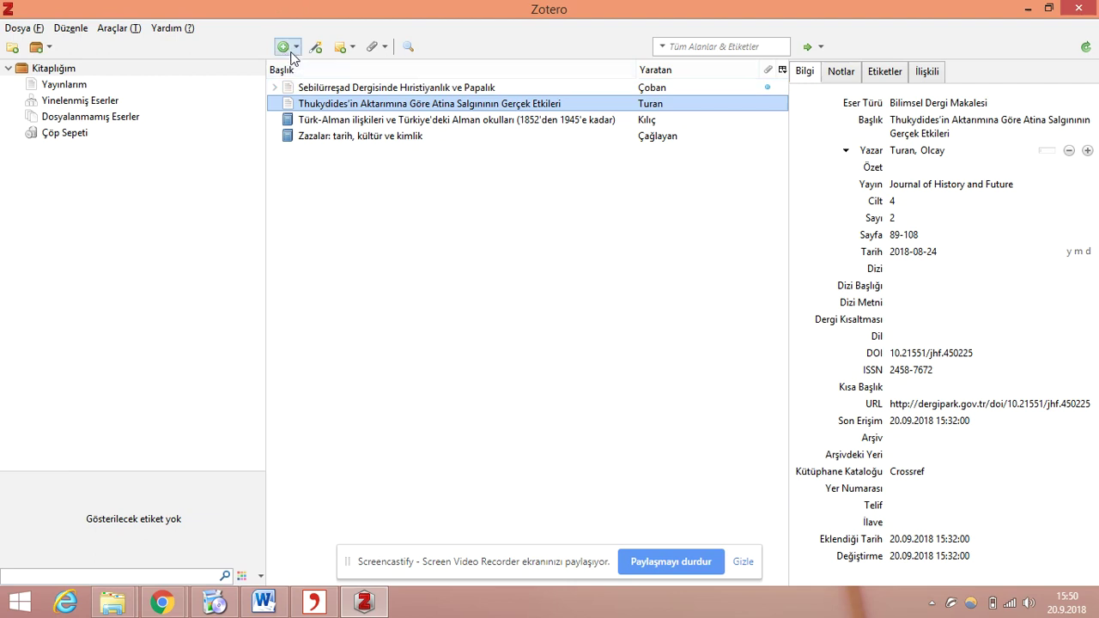
# Add a new item of type Kitap (book) to the library.
pyautogui.click(294, 50)
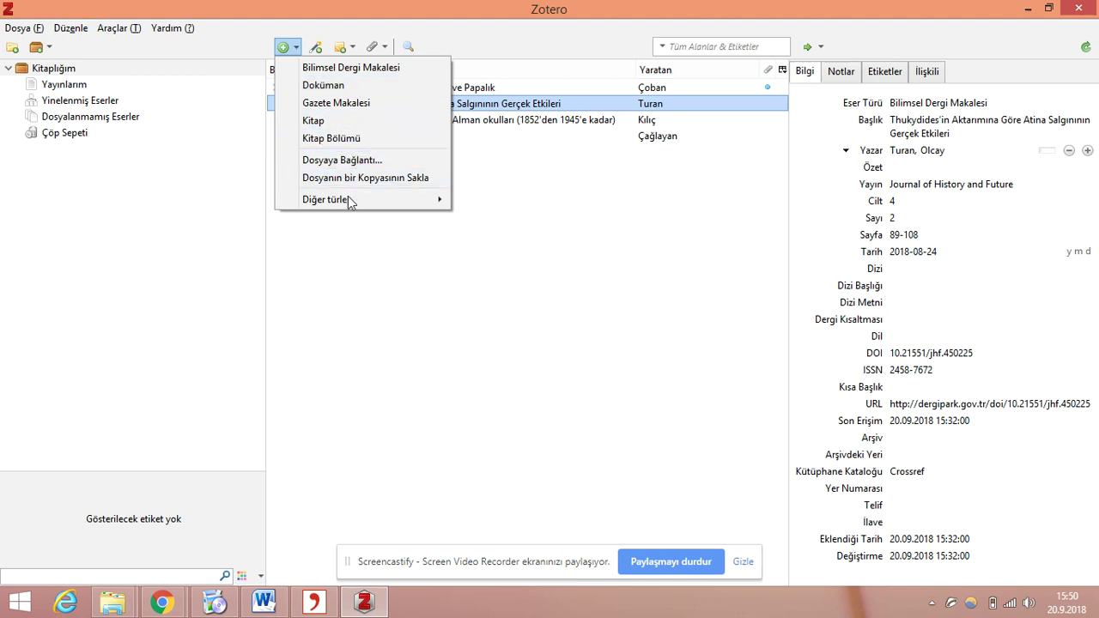
pyautogui.moveTo(355, 206)
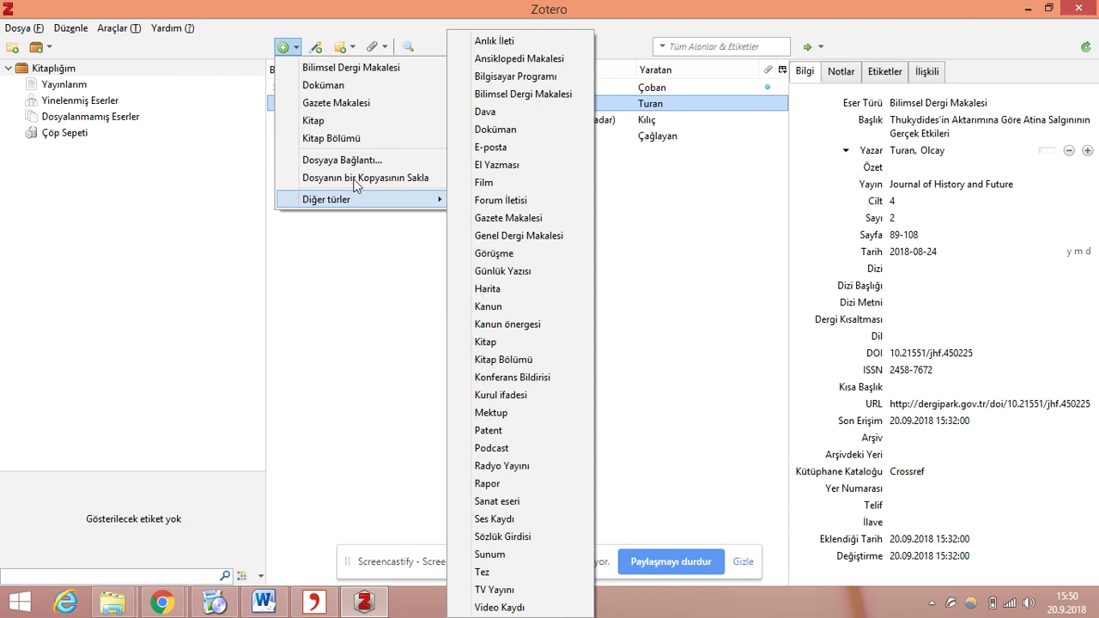
pyautogui.click(314, 121)
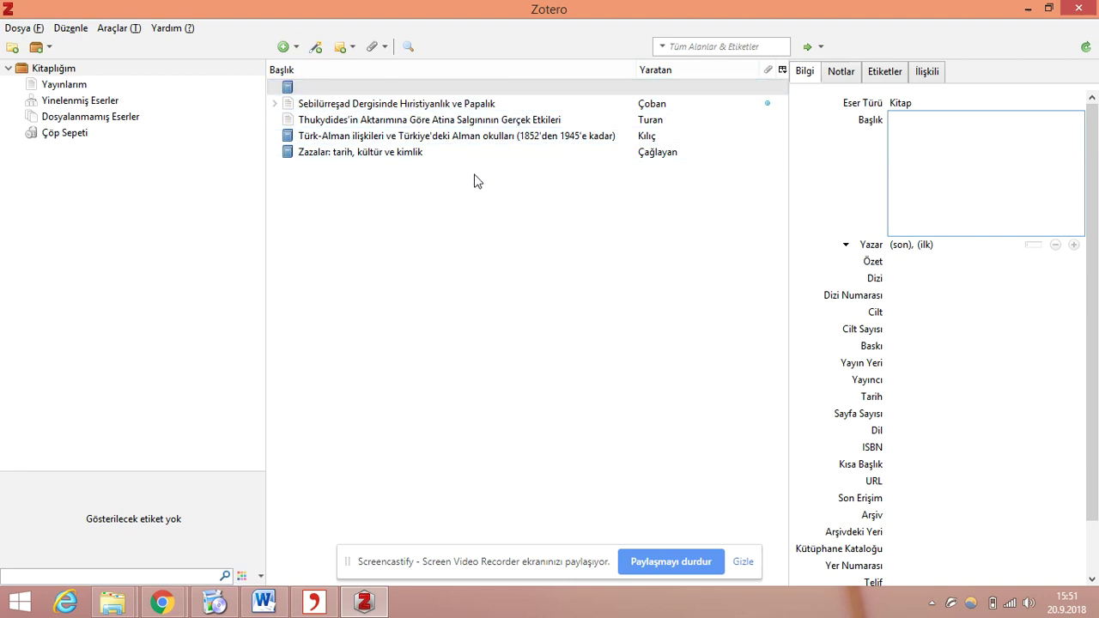
pyautogui.click(290, 90)
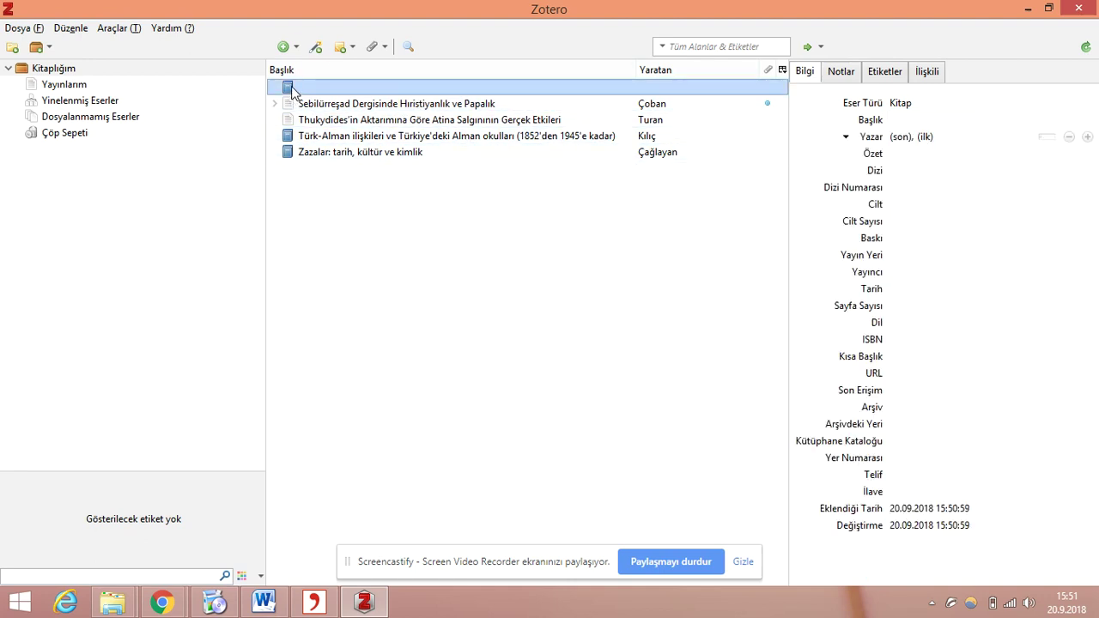
# Enter "Osmanlı Ermenileri" as the title of the new book.
pyautogui.click(908, 119)
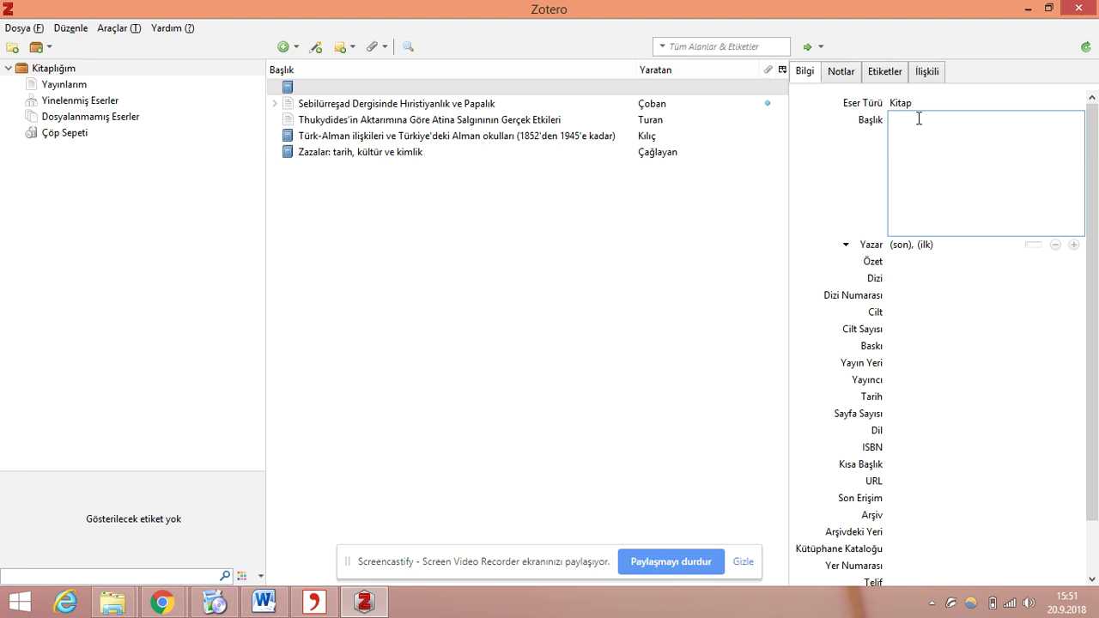
pyautogui.write('osmanlı Ermenileri')
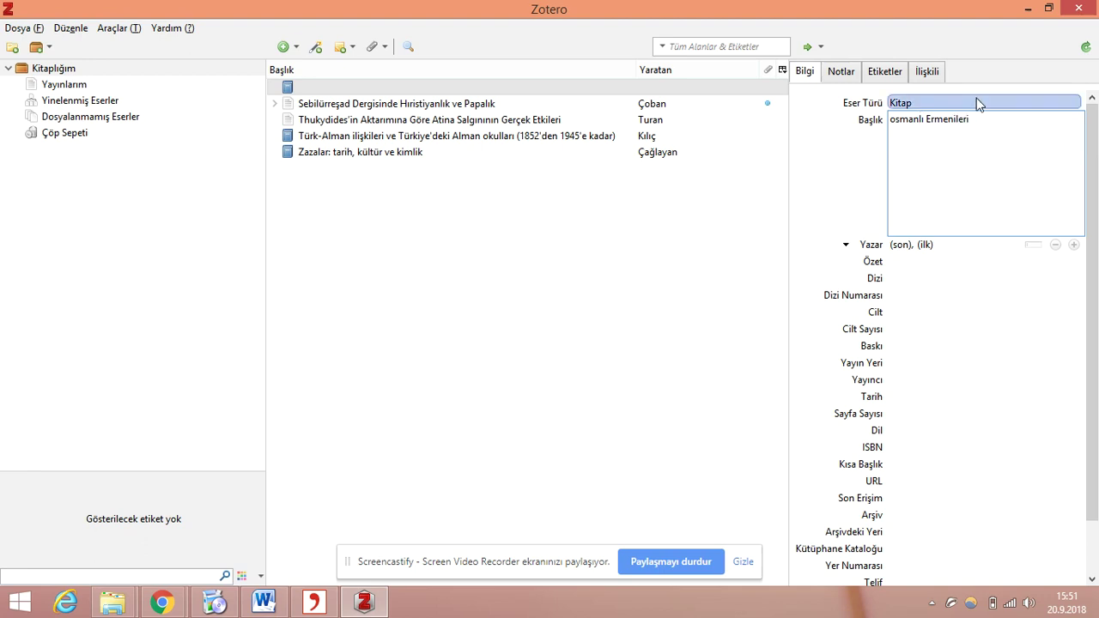
pyautogui.click(892, 120)
pyautogui.press('Delete')
pyautogui.write('O')
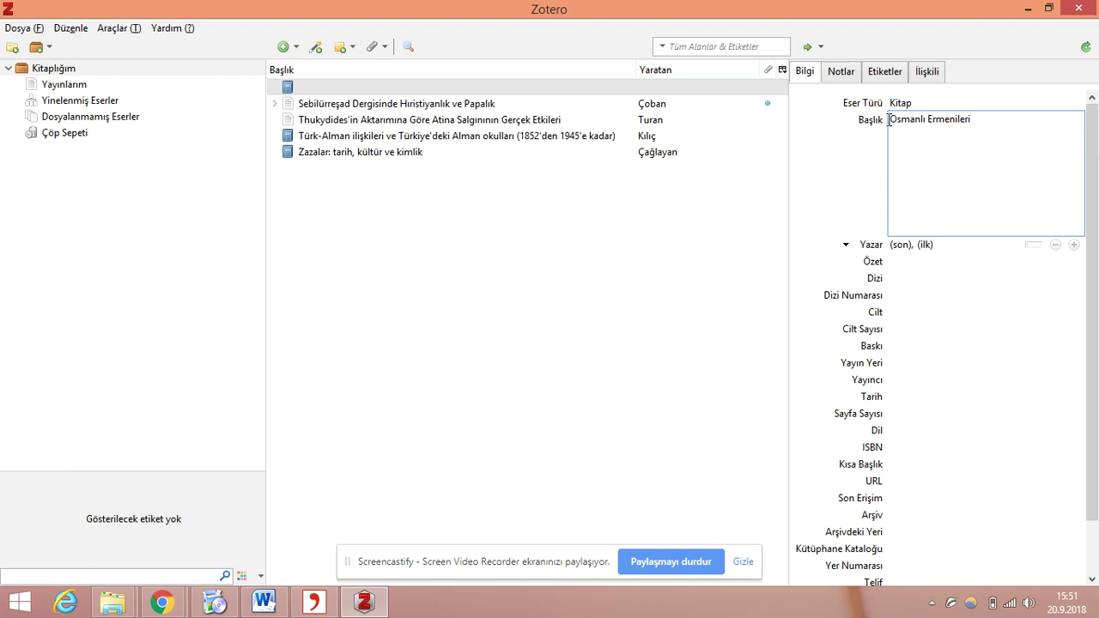
# Enter the author's last name and first name for the Osmanlı Ermenileri book.
pyautogui.click(910, 245)
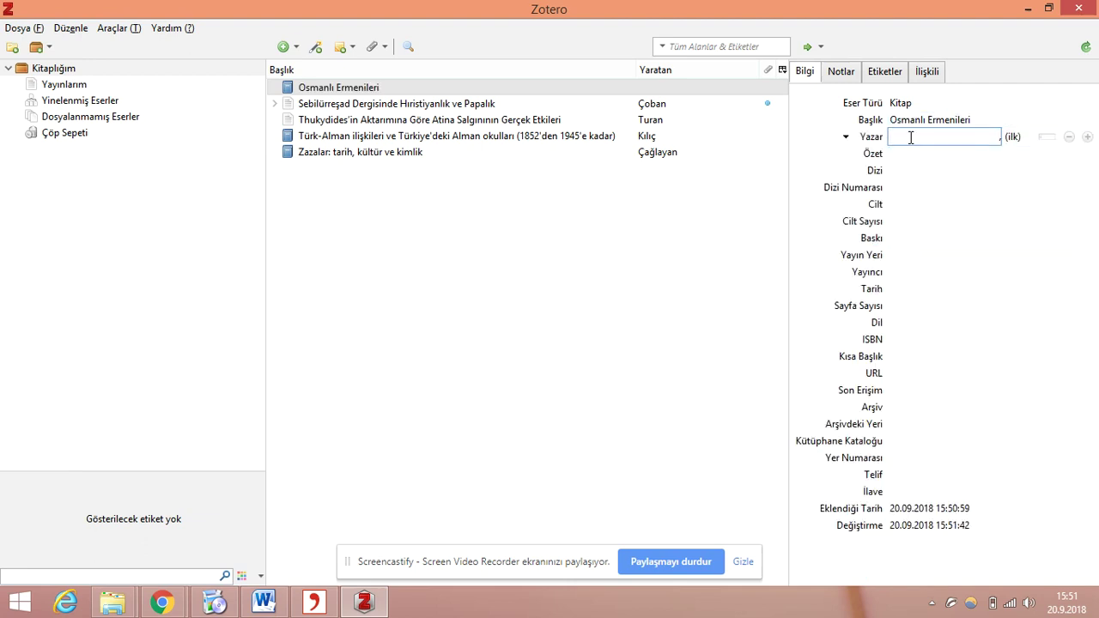
pyautogui.write('Kılıç')
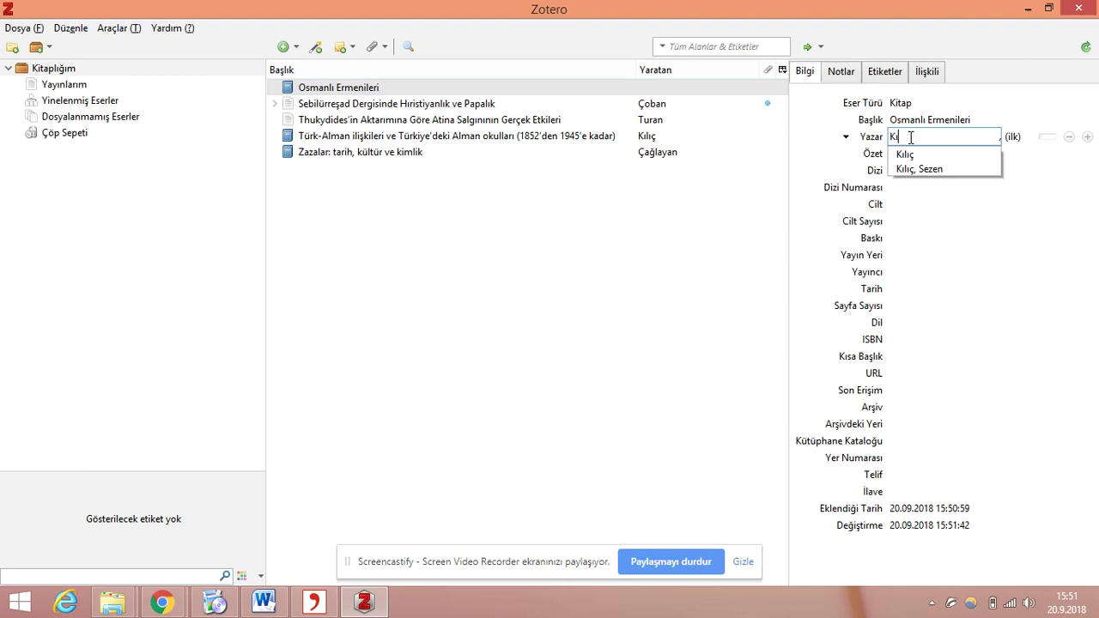
pyautogui.click(982, 153)
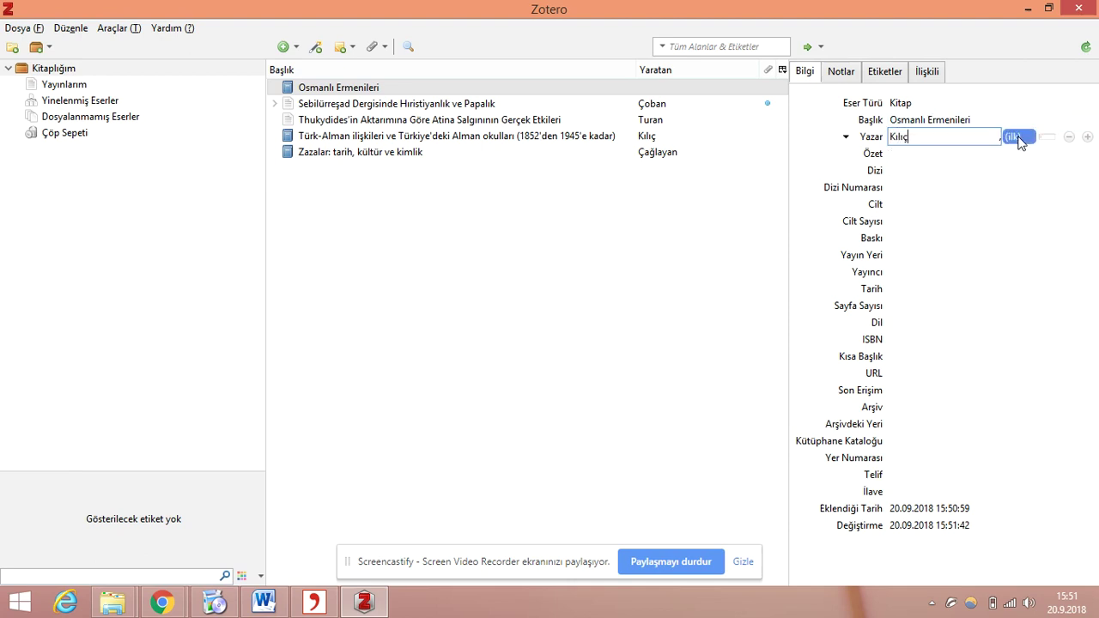
pyautogui.write('Davut')
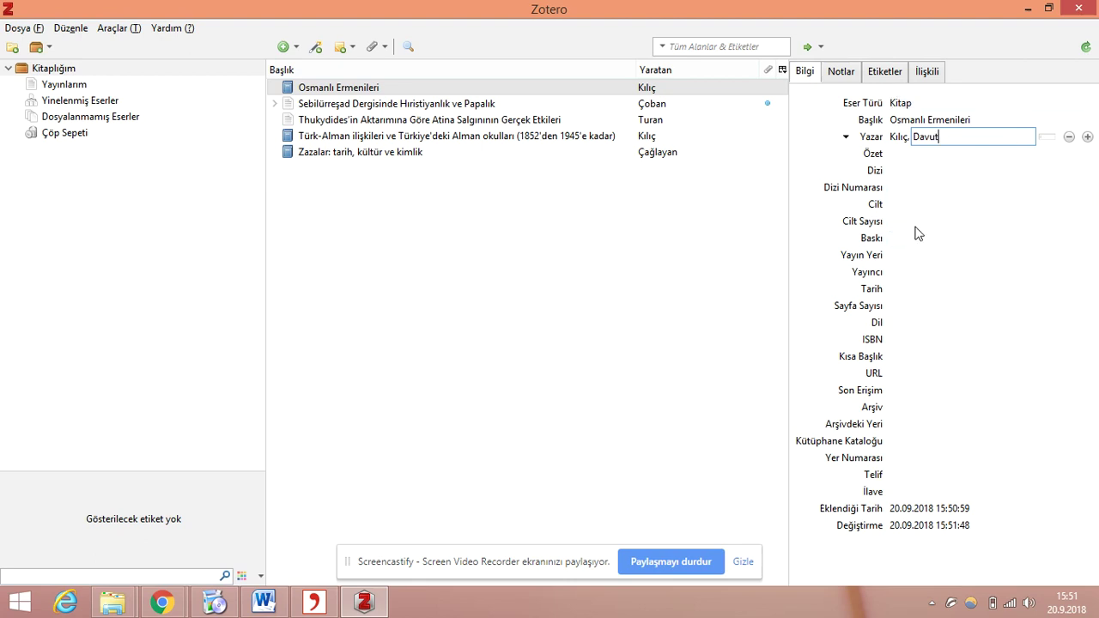
# Fill in the book's publication details: place Ankara, publisher "atastürk araştırma Mverkezi" and date 2006.
pyautogui.click(900, 254)
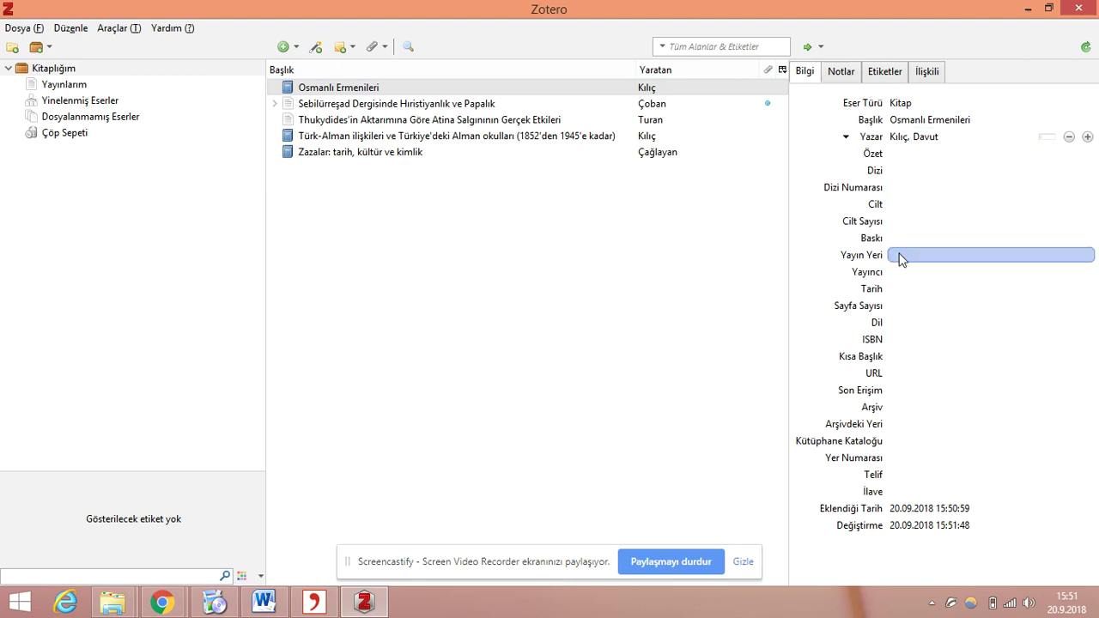
pyautogui.write('Ankara')
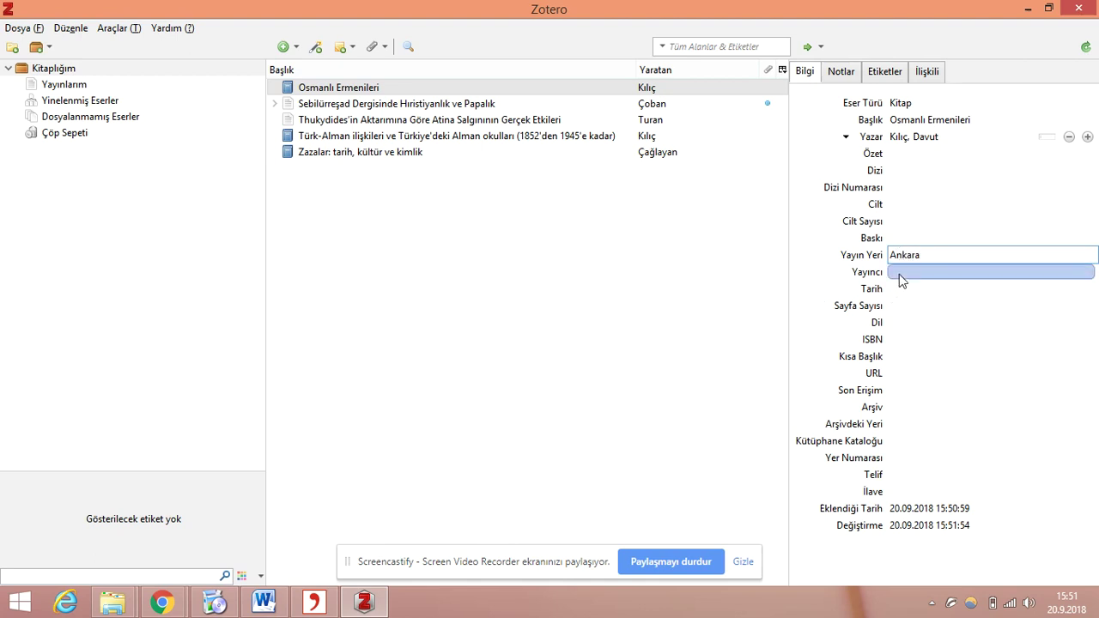
pyautogui.click(912, 273)
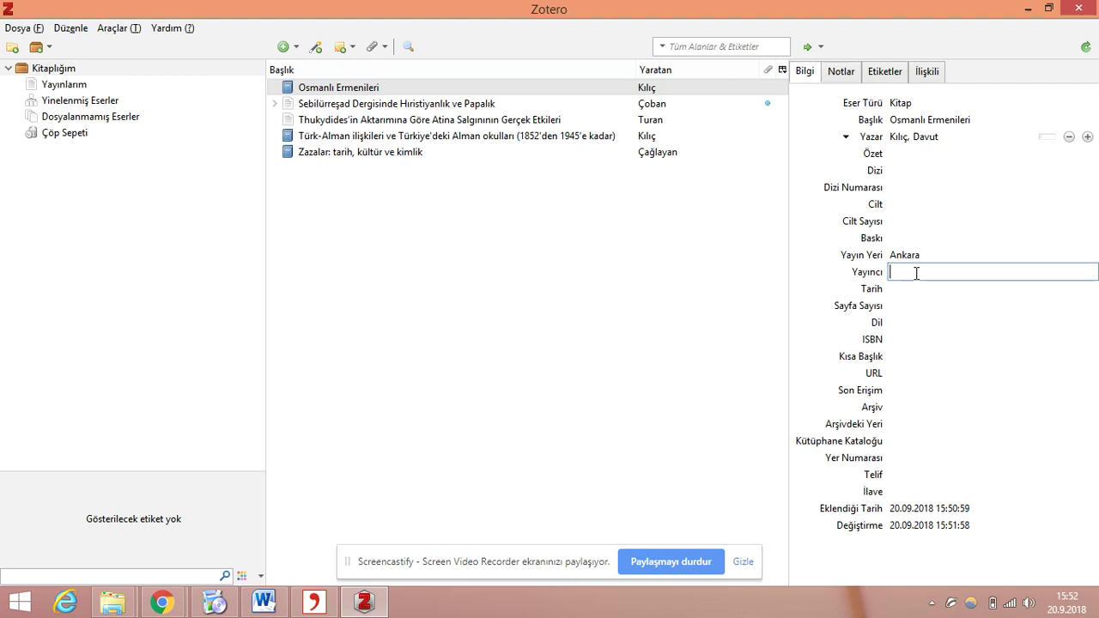
pyautogui.write('atastürk araştırma Mverkezi')
pyautogui.click(924, 294)
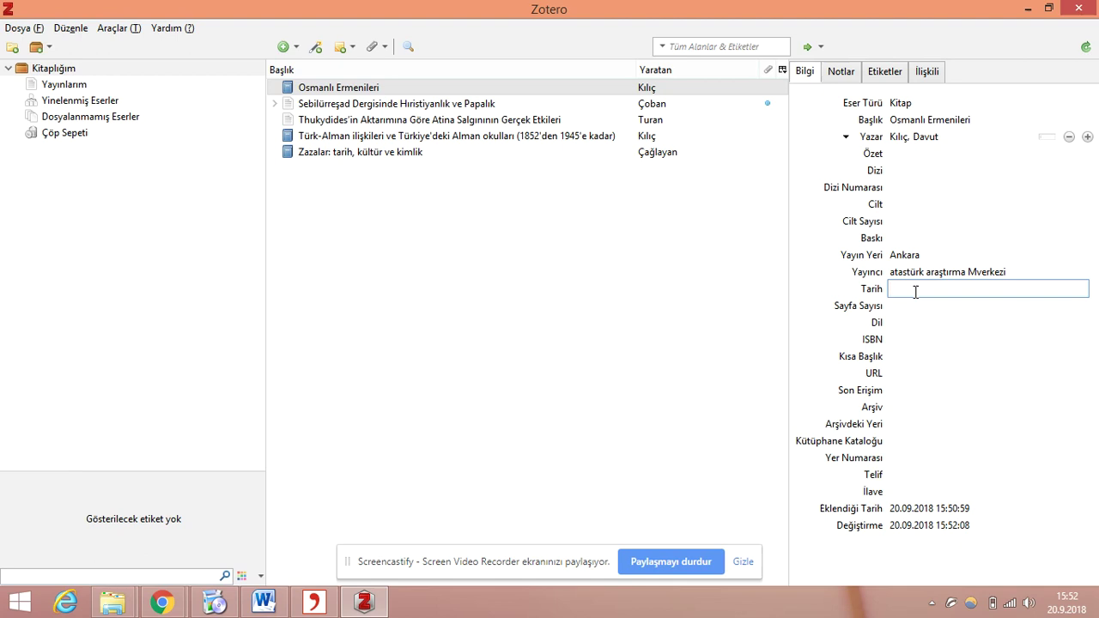
pyautogui.write('2006')
pyautogui.click(906, 105)
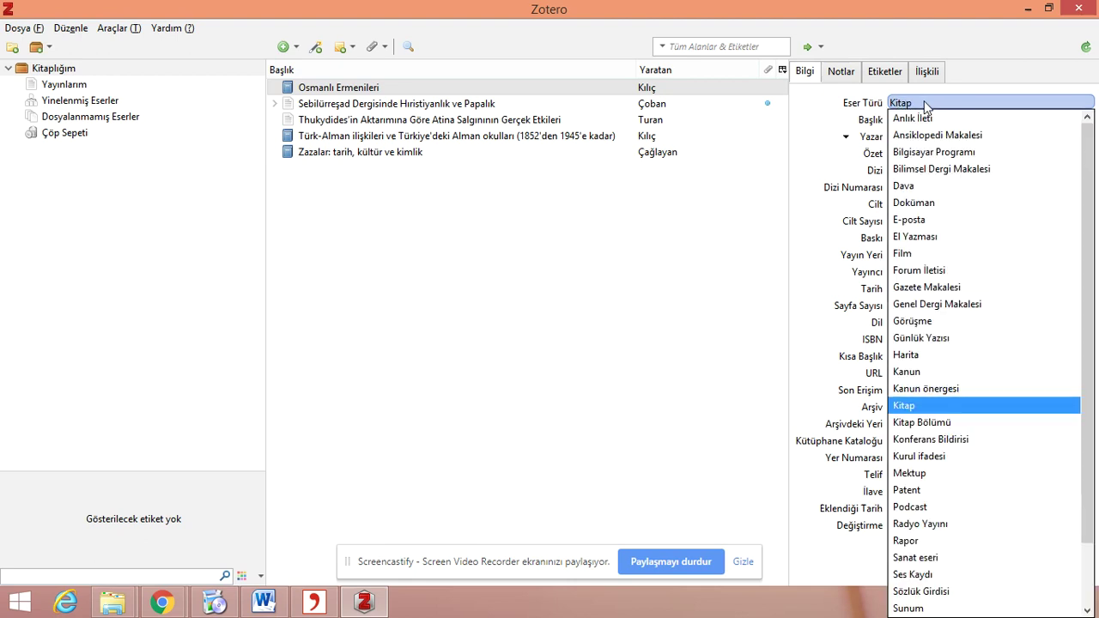
pyautogui.click(916, 103)
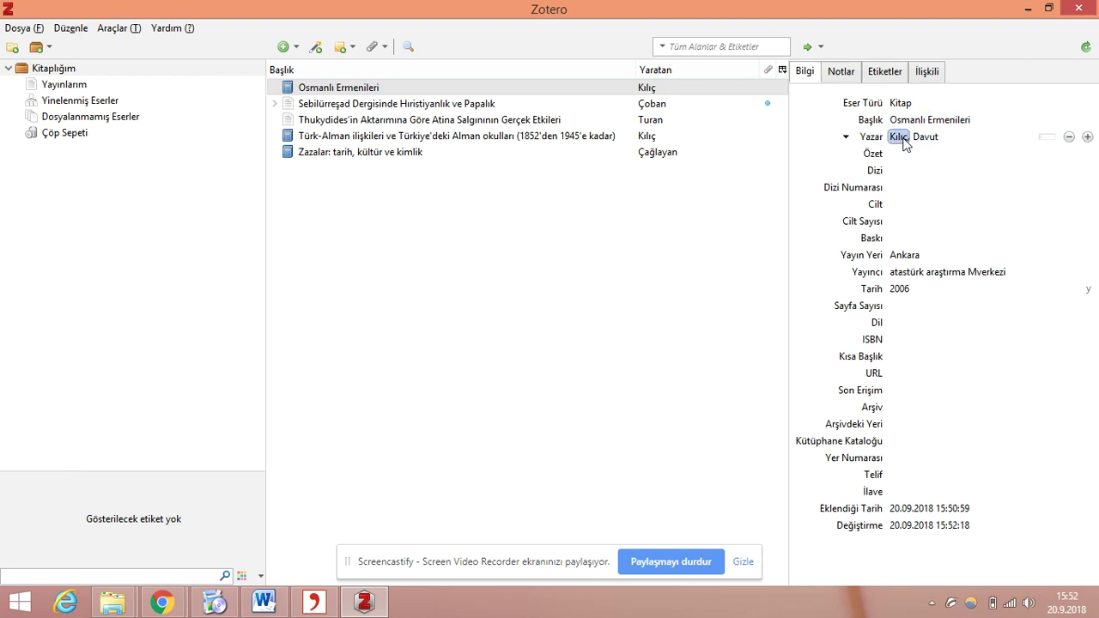
pyautogui.click(934, 140)
pyautogui.click(922, 255)
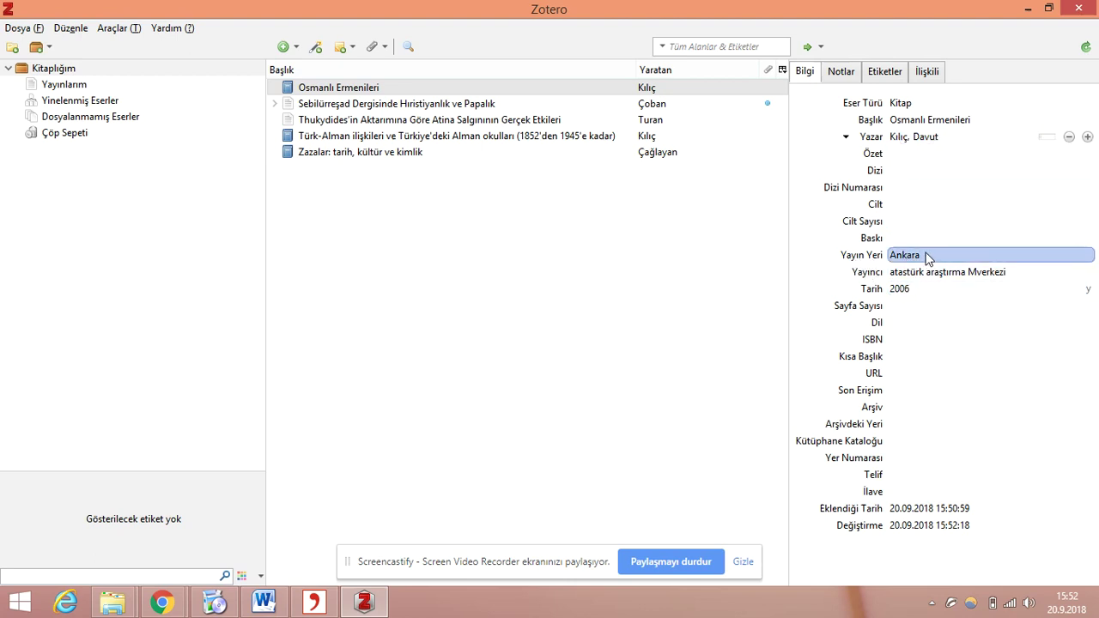
pyautogui.press('Return')
# Correct the first word of the book's publisher name to "Atatürk".
pyautogui.click(891, 278)
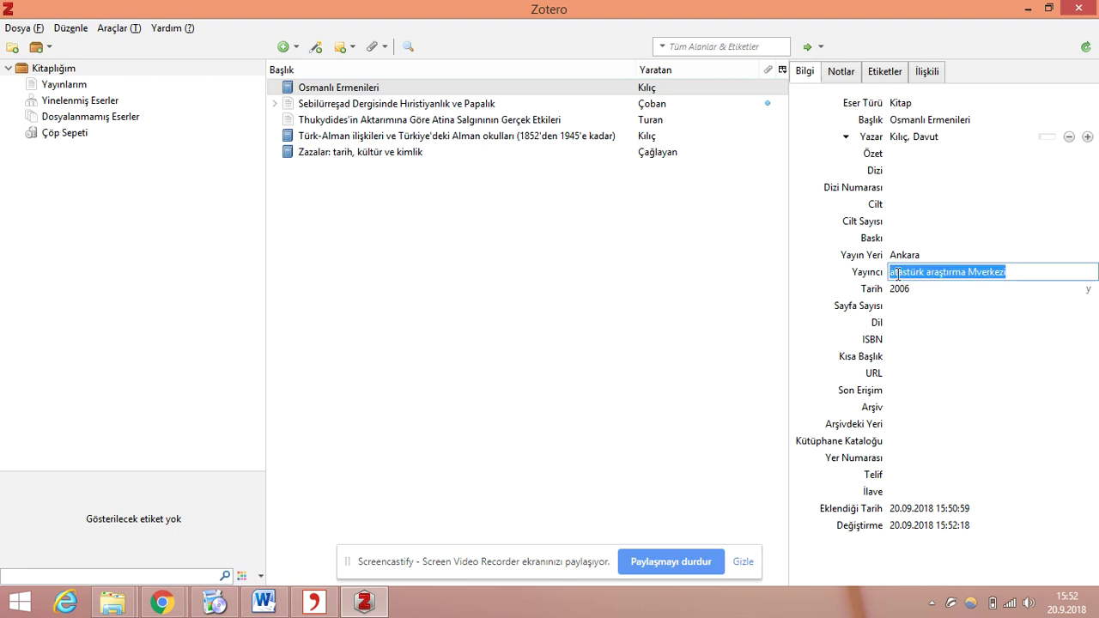
pyautogui.click(910, 271)
pyautogui.press('Delete')
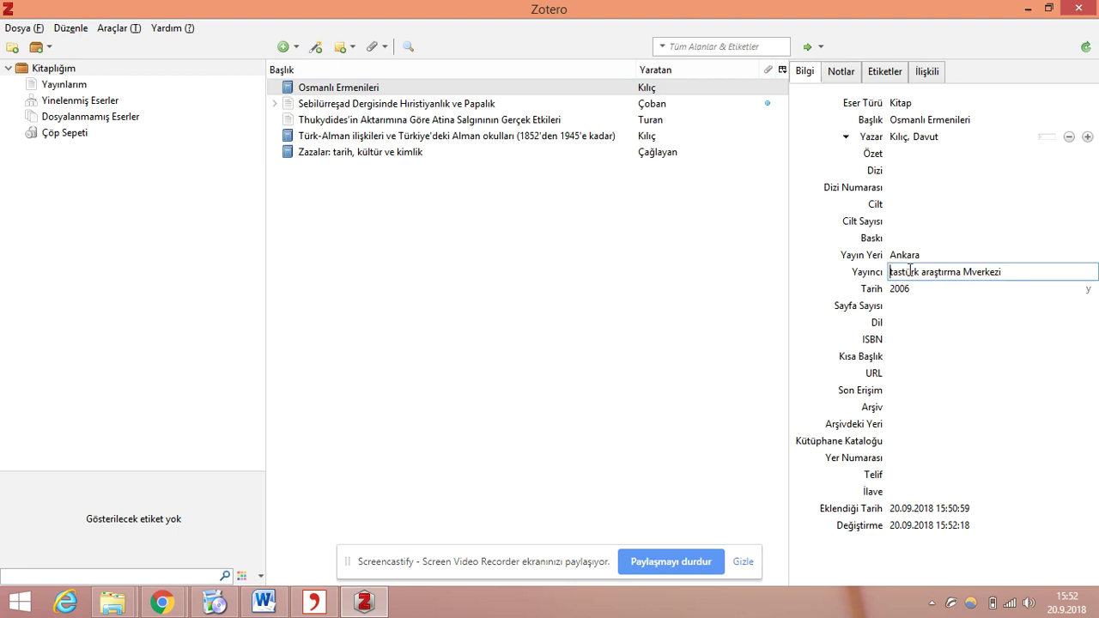
pyautogui.write('A')
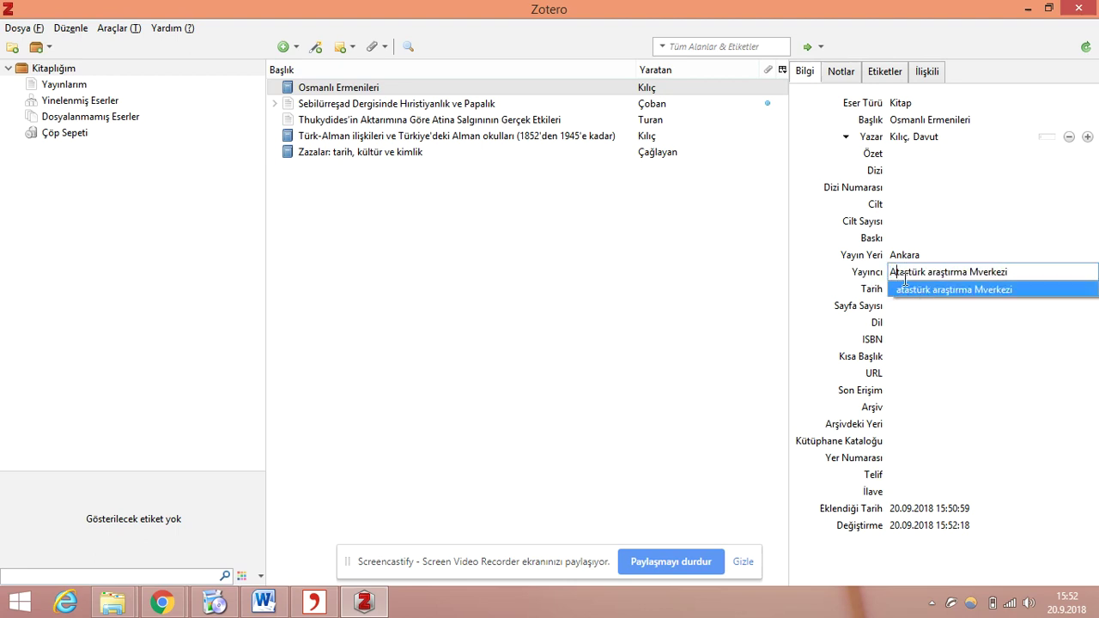
pyautogui.click(905, 273)
pyautogui.press('Delete')
pyautogui.press('Delete')
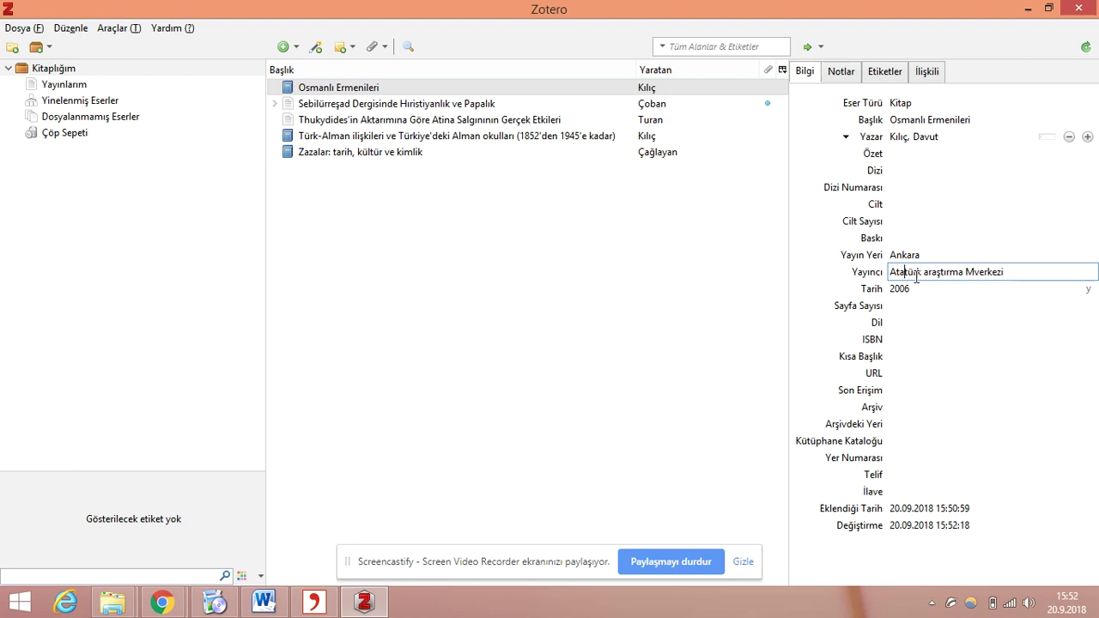
pyautogui.press('Escape')
# Correct the remaining words of the book's publisher name to "Araştırma Merkezi" and save the entry.
pyautogui.click(929, 273)
pyautogui.press('BackSpace')
pyautogui.write('A')
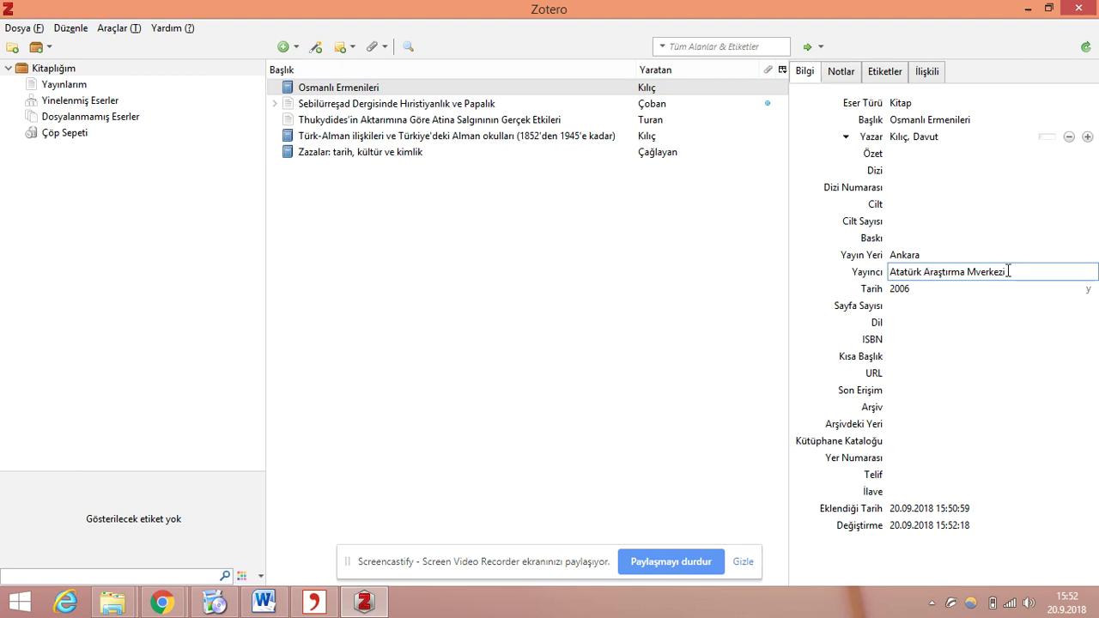
pyautogui.click(979, 273)
pyautogui.press('BackSpace')
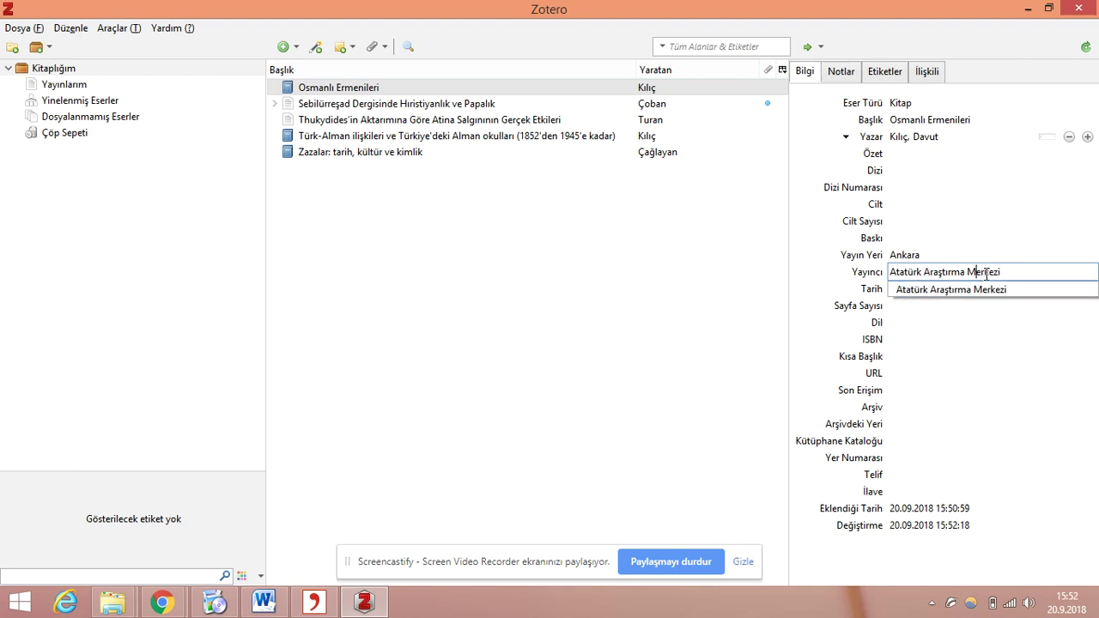
pyautogui.press('Return')
pyautogui.click(965, 226)
pyautogui.click(364, 89)
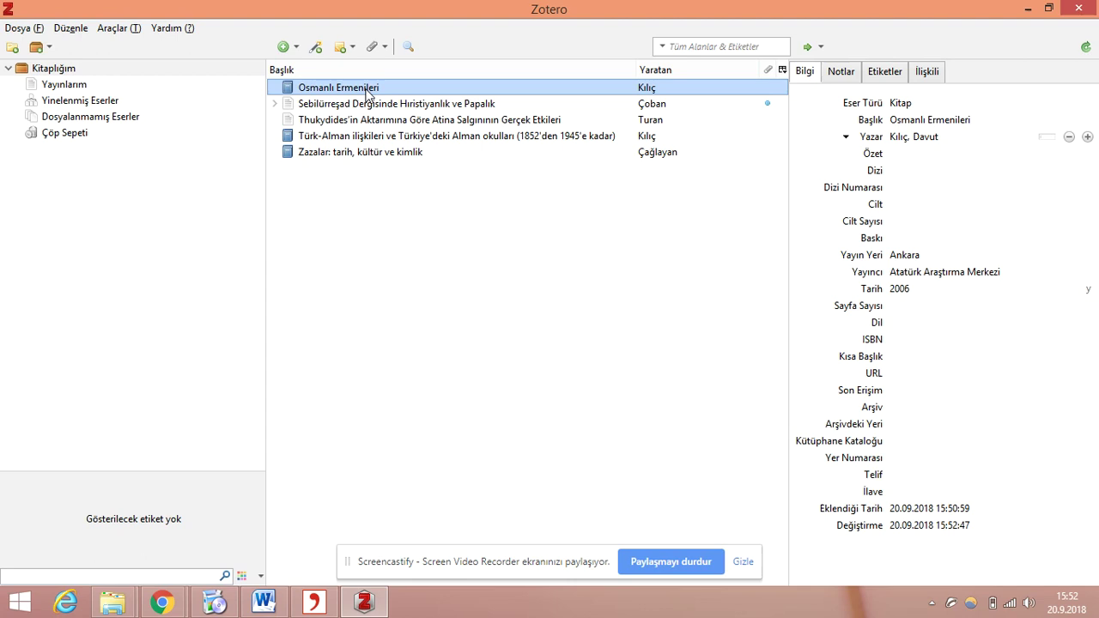
pyautogui.click(375, 104)
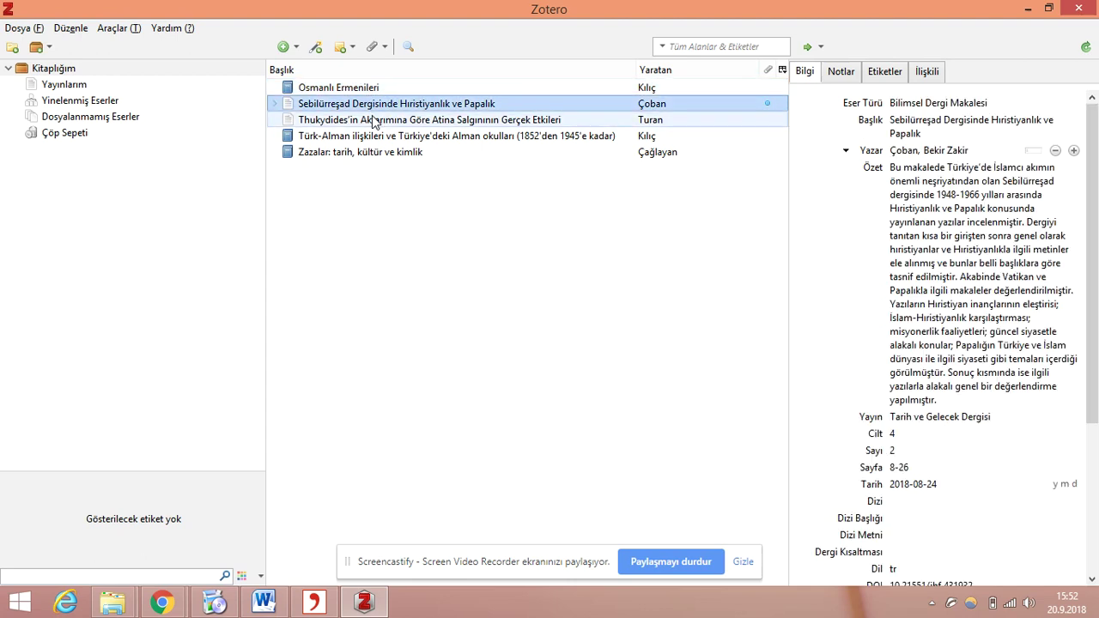
pyautogui.click(374, 121)
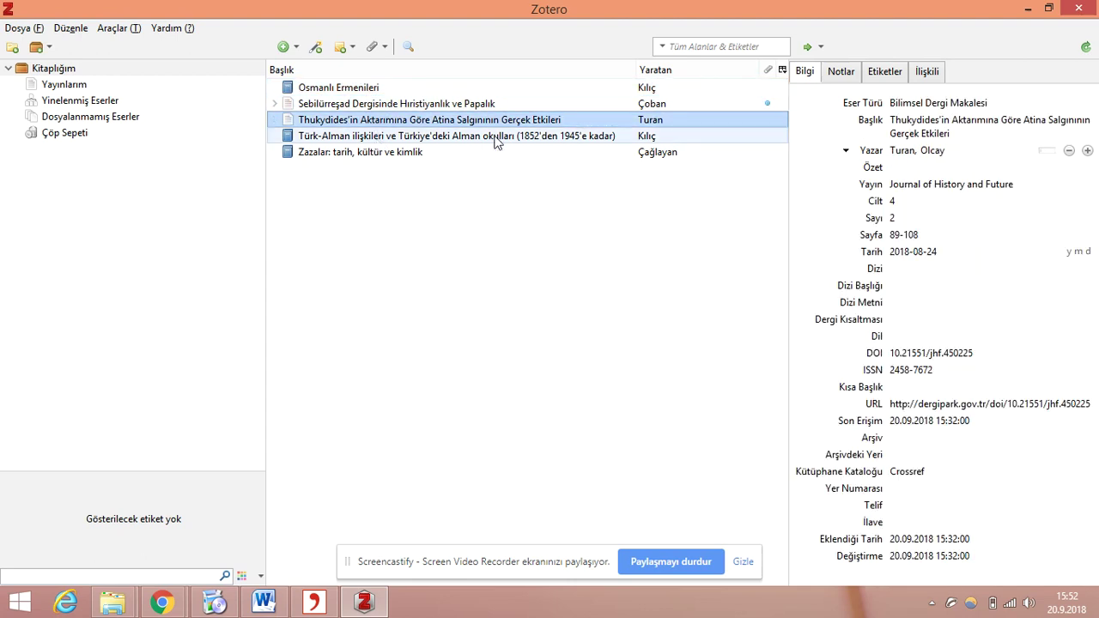
pyautogui.click(378, 89)
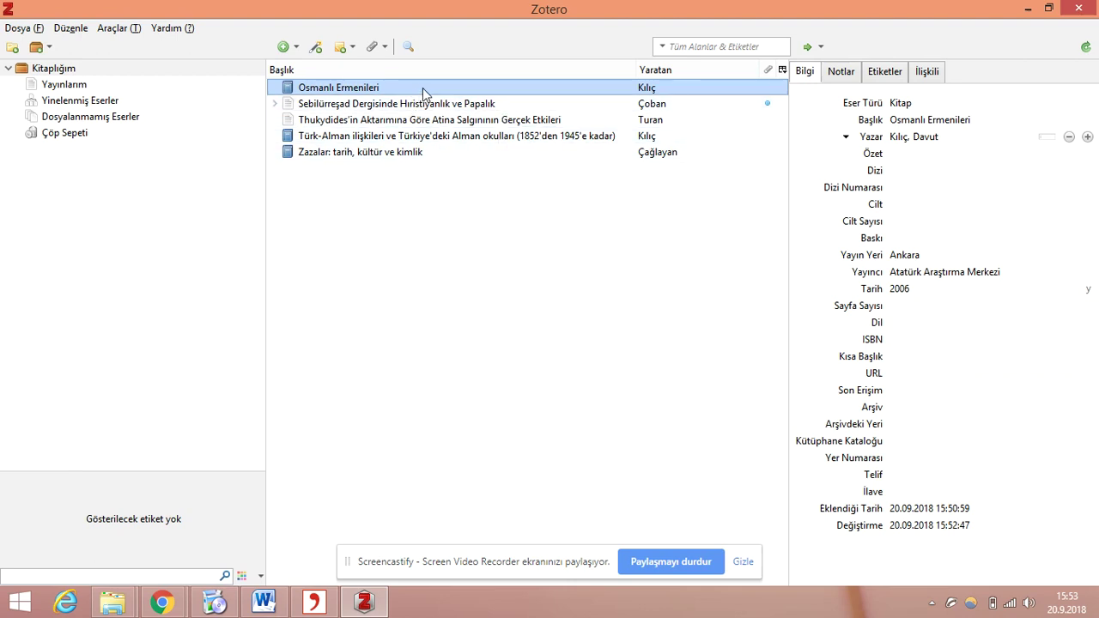
# Add a new item of type Bilimsel Dergi Makalesi (journal article) to the library.
pyautogui.click(284, 48)
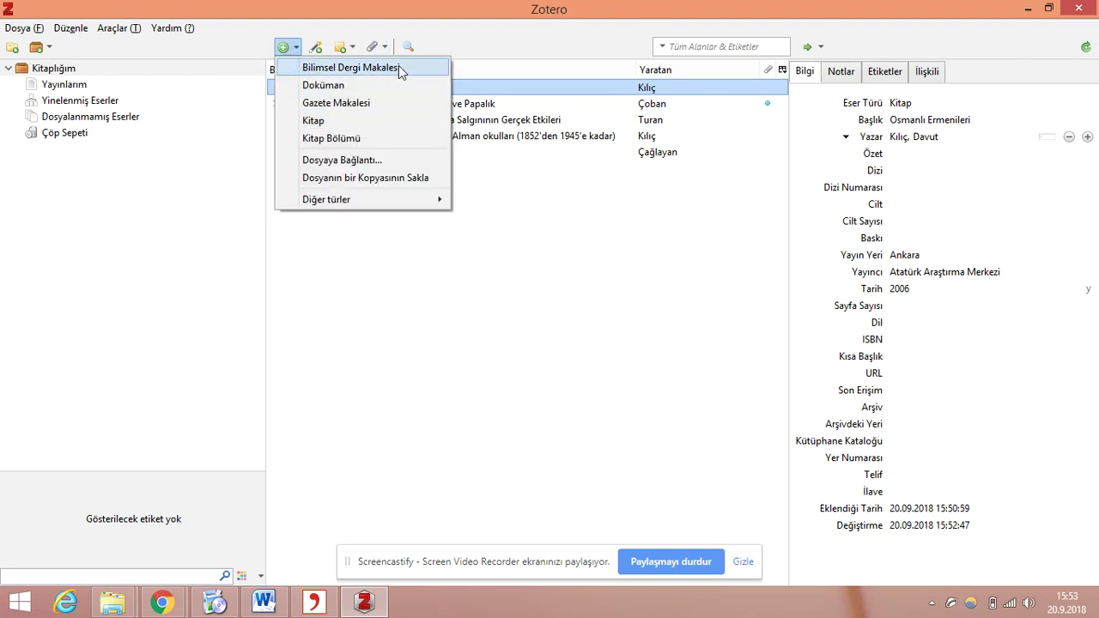
pyautogui.click(398, 67)
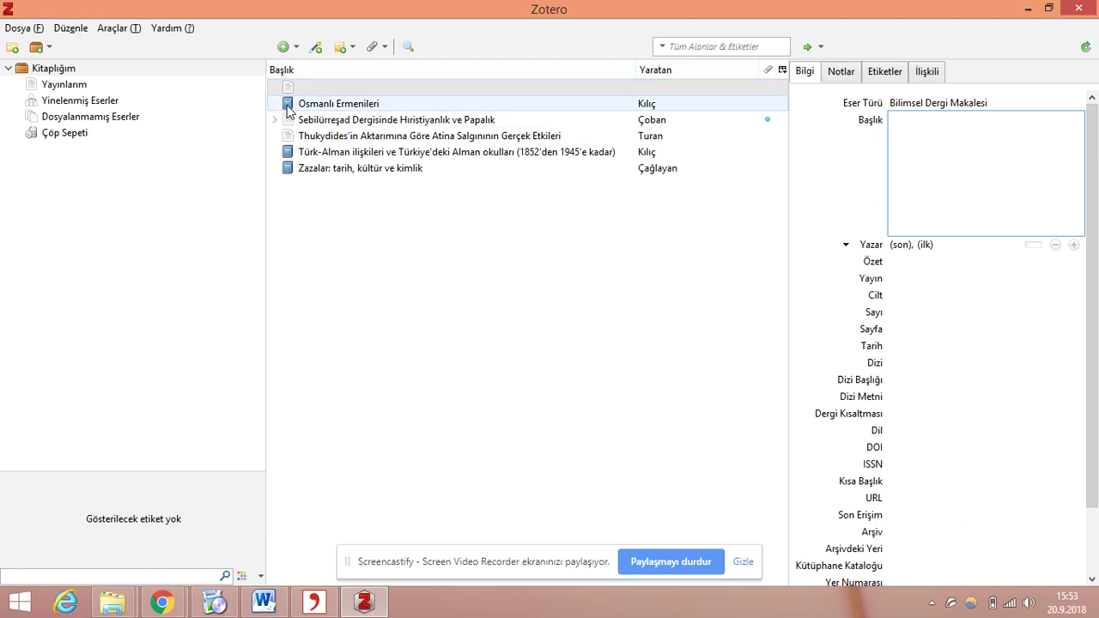
pyautogui.click(290, 89)
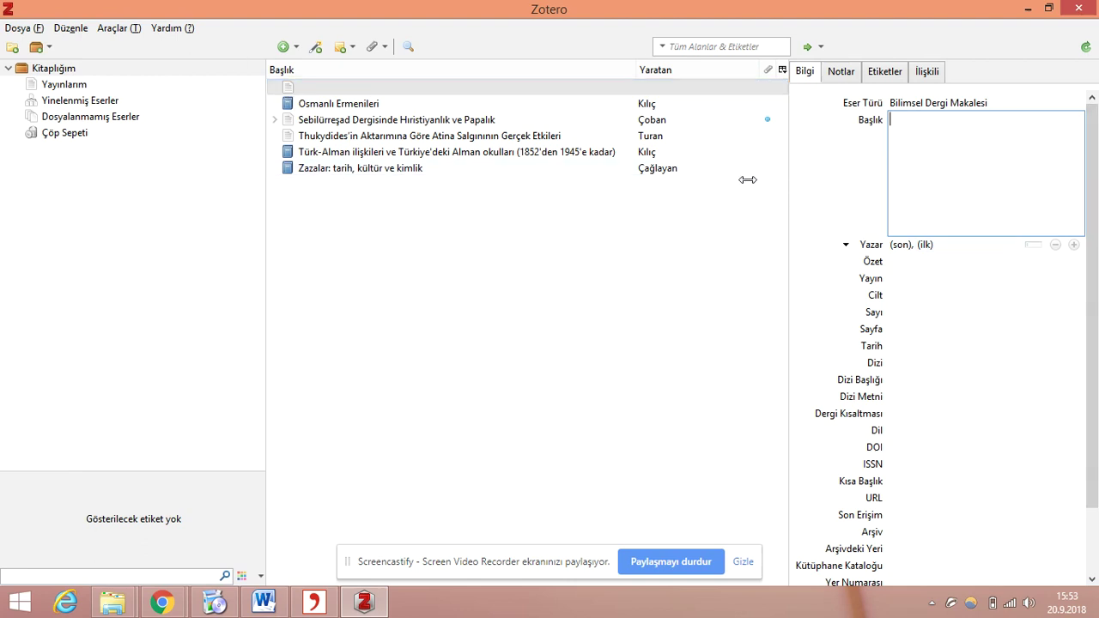
# Widen the item details area and enter the article title "The American Board and The Ottoman Womens Education".
pyautogui.moveTo(747, 180); pyautogui.dragTo(623, 198)
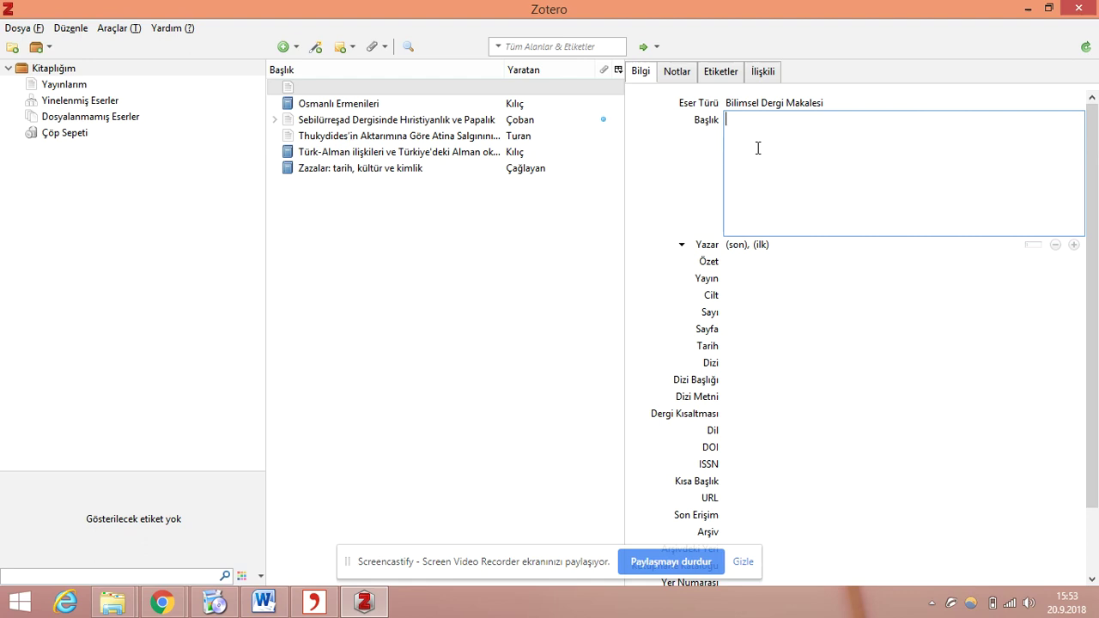
pyautogui.write('The American Board and The ')
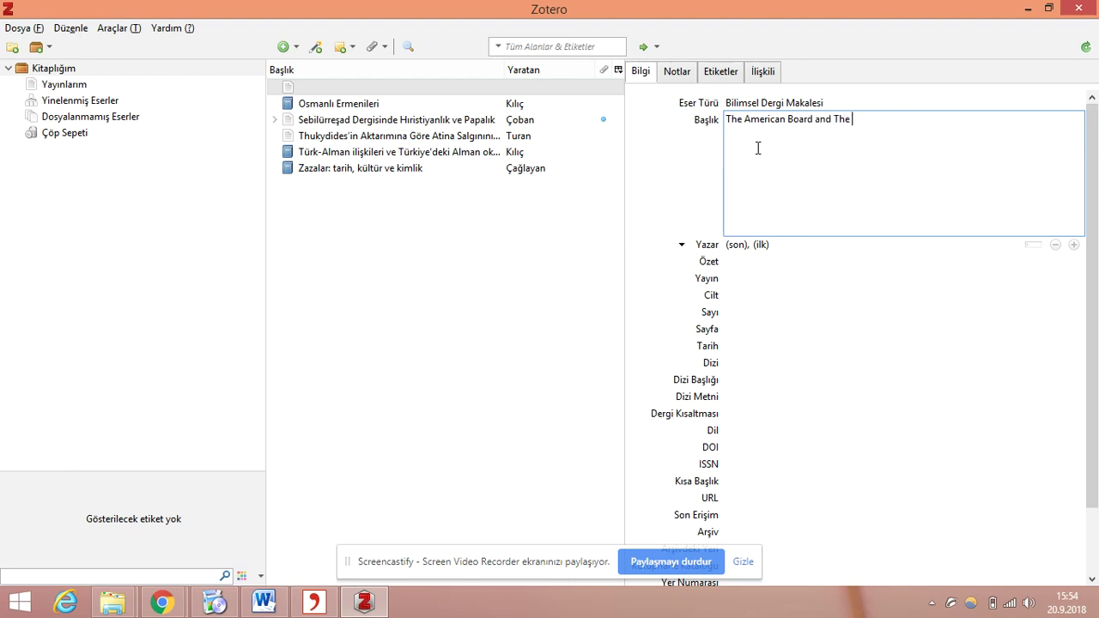
pyautogui.write('Ottoman Womens Educa')
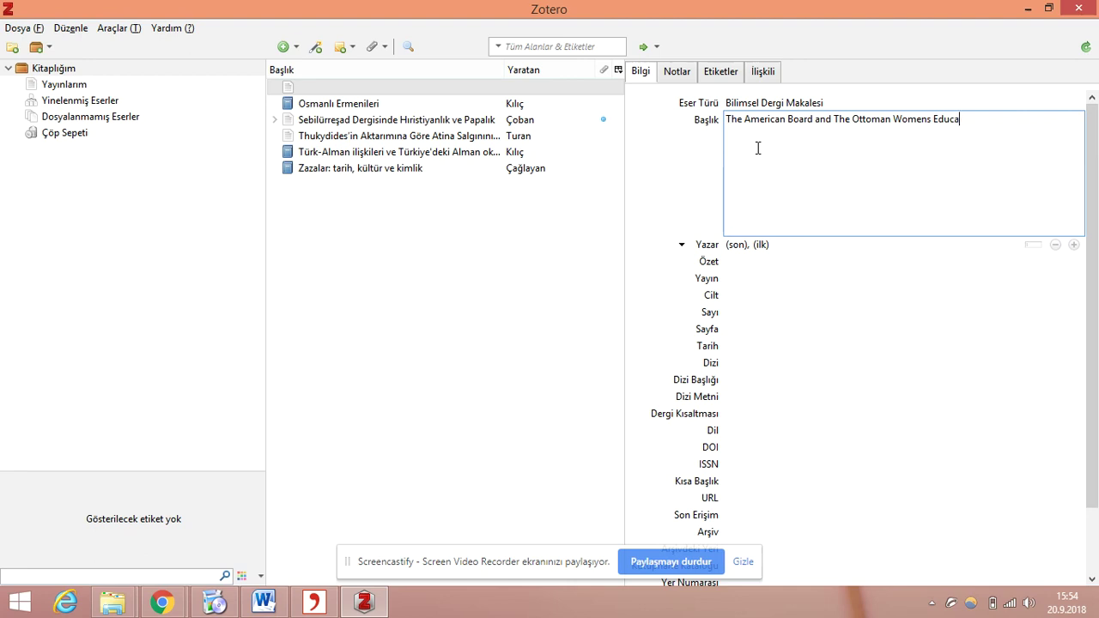
pyautogui.write('tion')
# Enter the author's last name and first name for the new journal article.
pyautogui.click(734, 249)
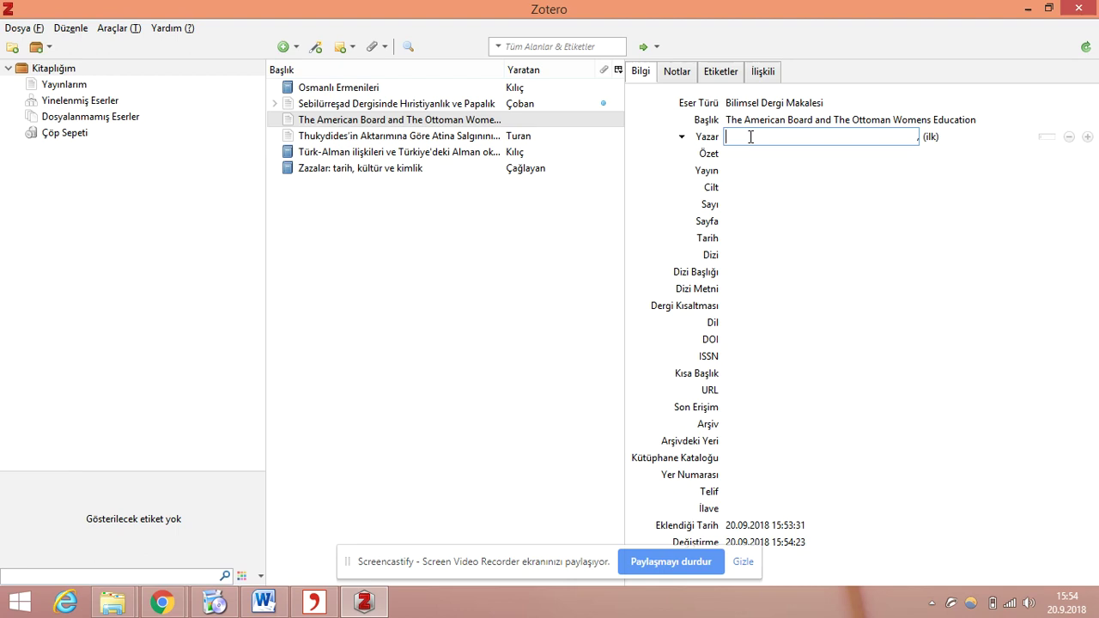
pyautogui.write('Alan')
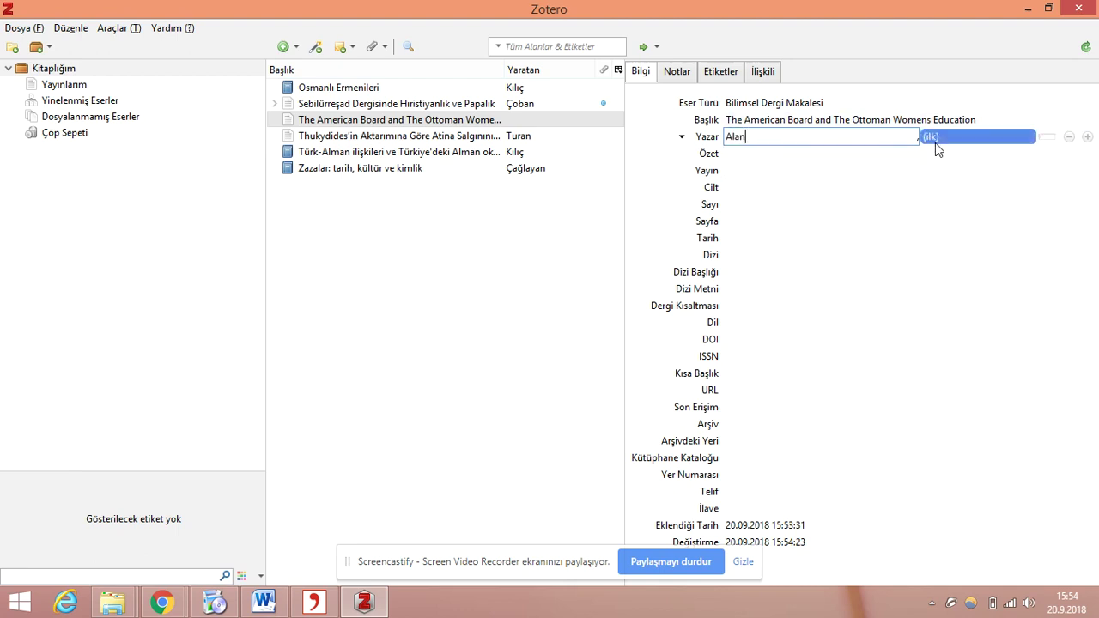
pyautogui.click(938, 139)
pyautogui.write('Gülbadi')
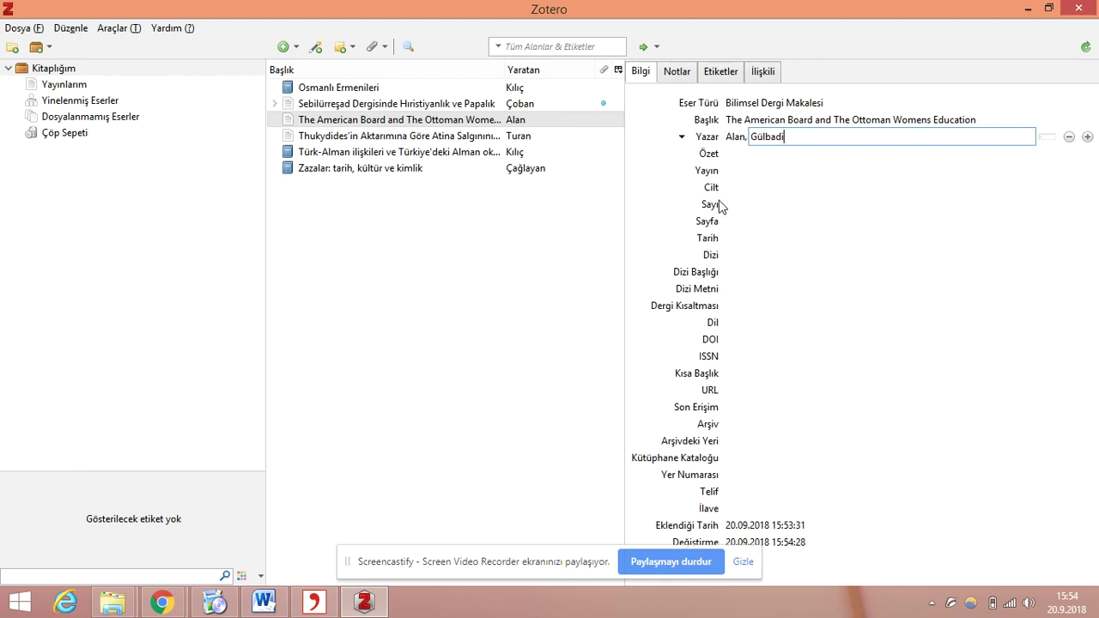
# Set the article's publication (Yayın) to "History Studies".
pyautogui.click(745, 171)
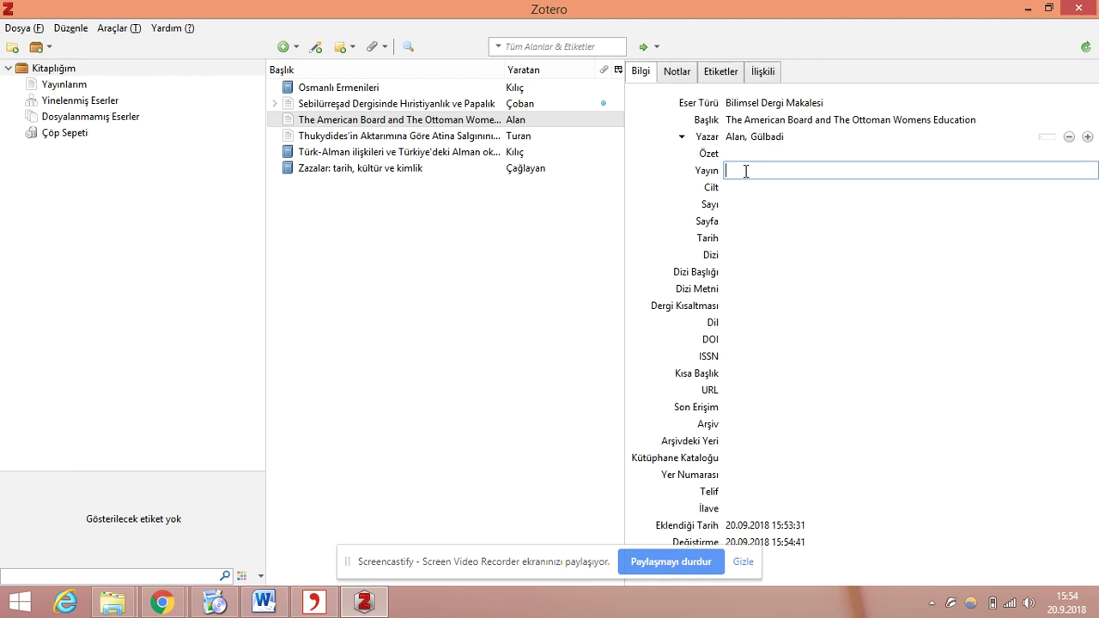
pyautogui.write('History Studise')
pyautogui.press('BackSpace')
pyautogui.press('BackSpace')
pyautogui.press('BackSpace')
pyautogui.write('es')
# Set the article's volume (Cilt) to 5, issue (Sayı) to 6 and pages (Sayfa) to 23-50.
pyautogui.click(742, 187)
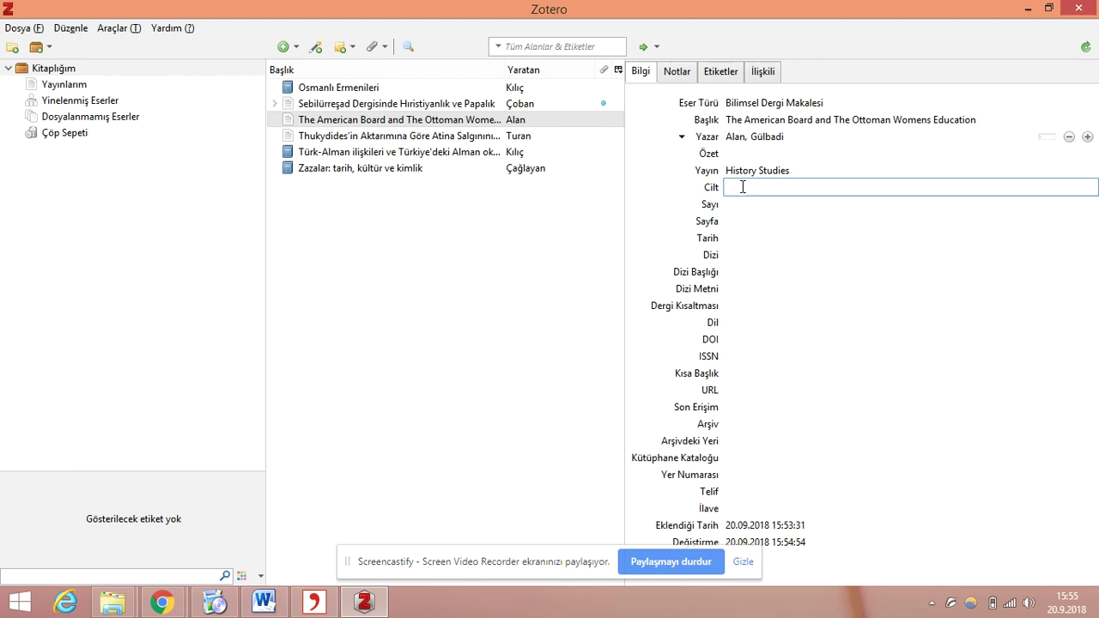
pyautogui.write('5')
pyautogui.click(739, 204)
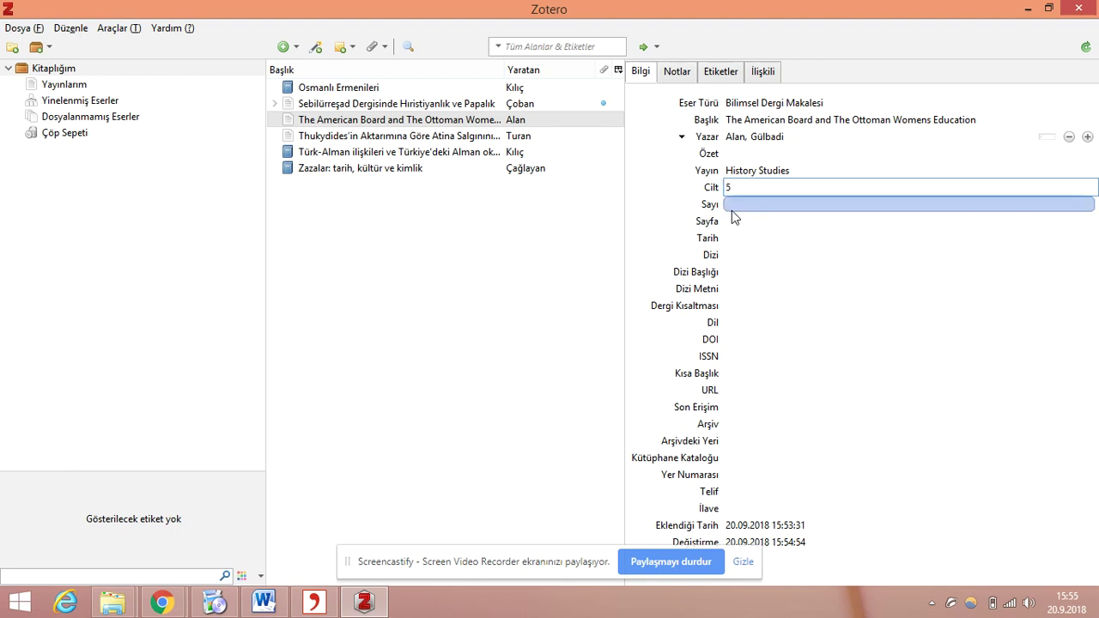
pyautogui.write('6')
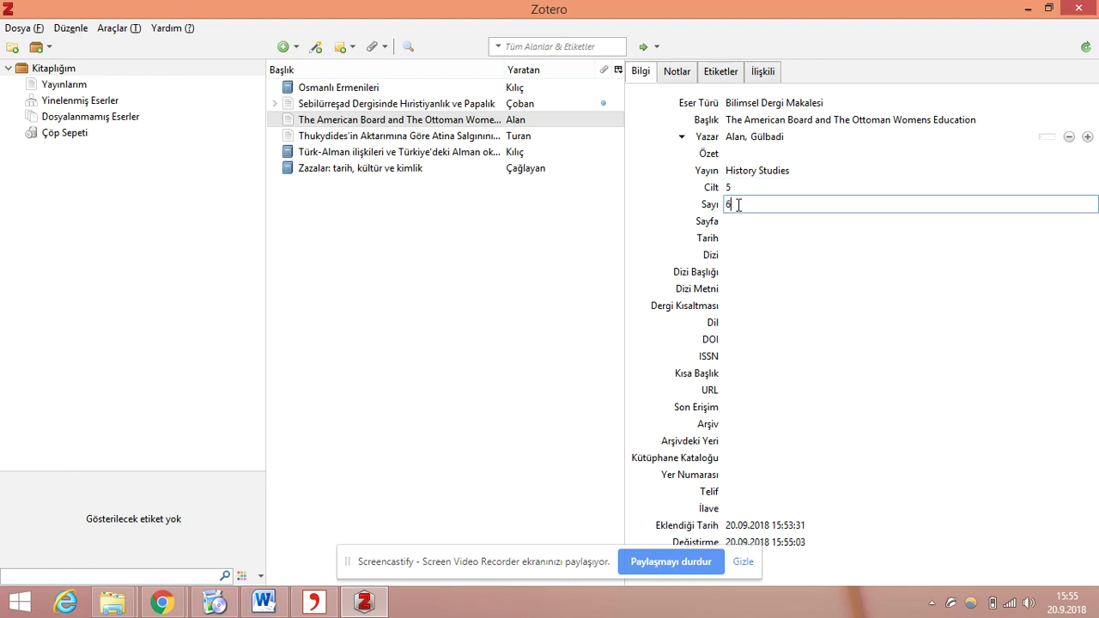
pyautogui.press('Return')
pyautogui.click(741, 223)
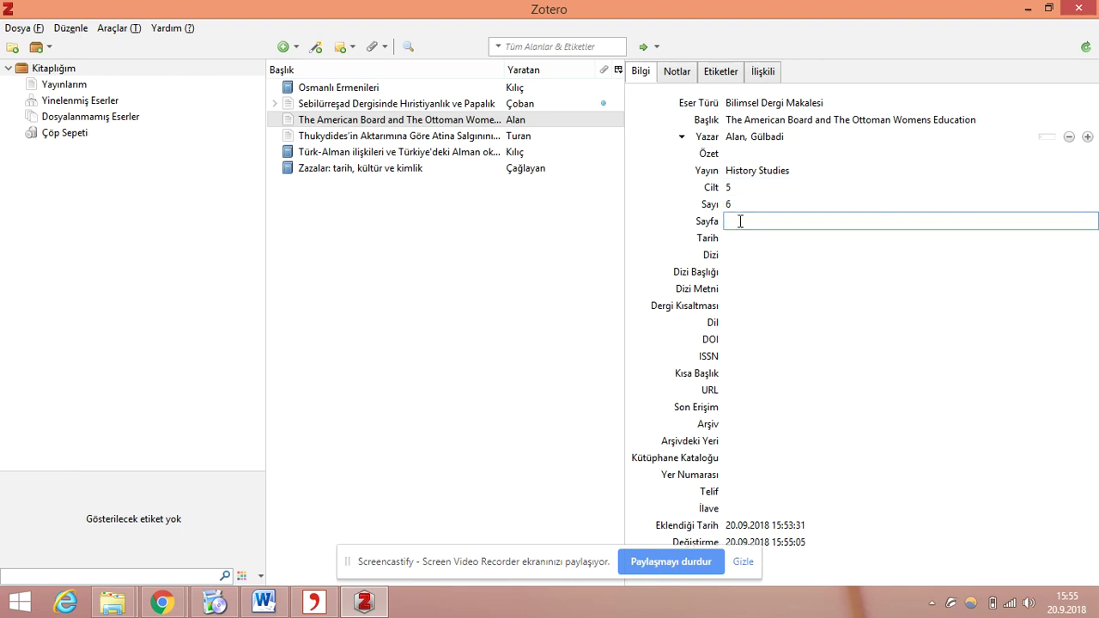
pyautogui.write('23-50')
pyautogui.click(730, 340)
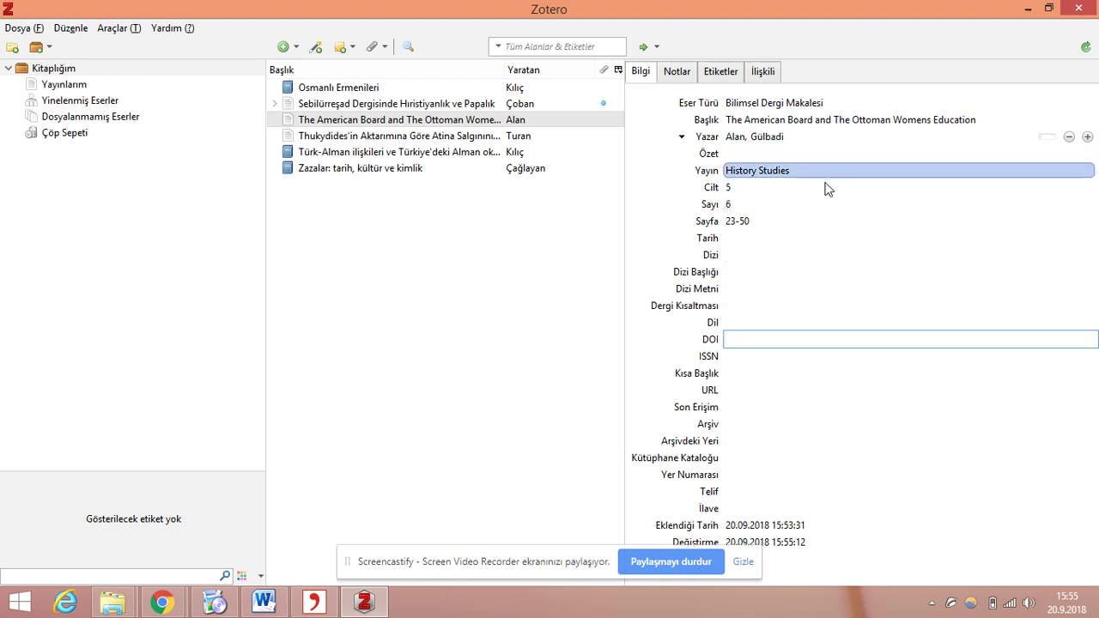
# Review the details of the library's journal articles and widen the item list to show their full titles.
pyautogui.click(397, 119)
pyautogui.click(396, 136)
pyautogui.click(400, 120)
pyautogui.click(404, 103)
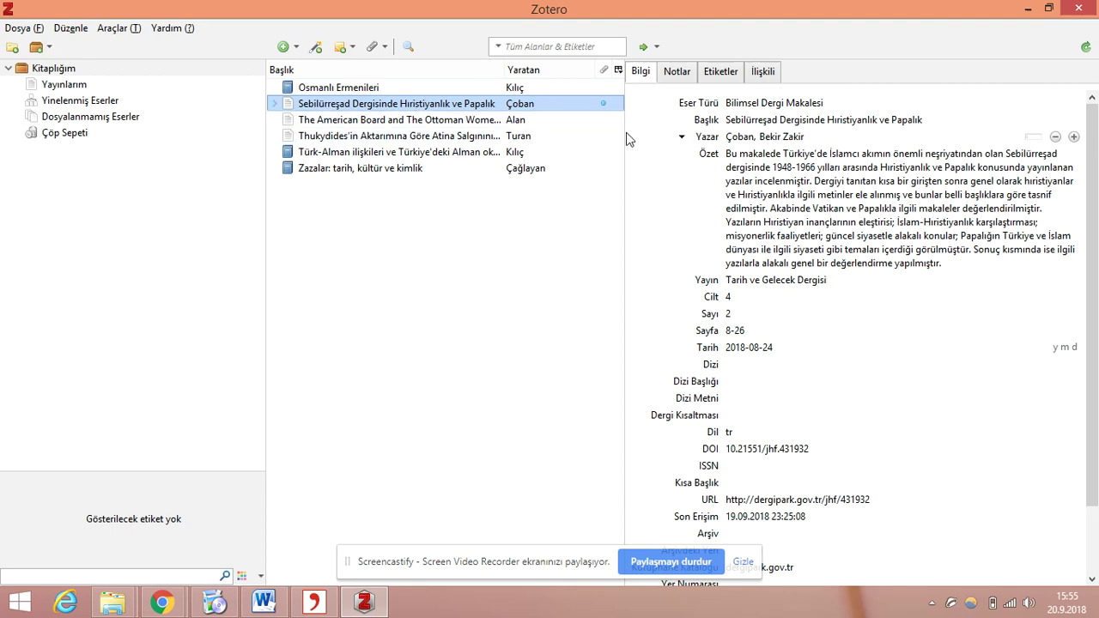
pyautogui.moveTo(625, 140); pyautogui.dragTo(760, 134)
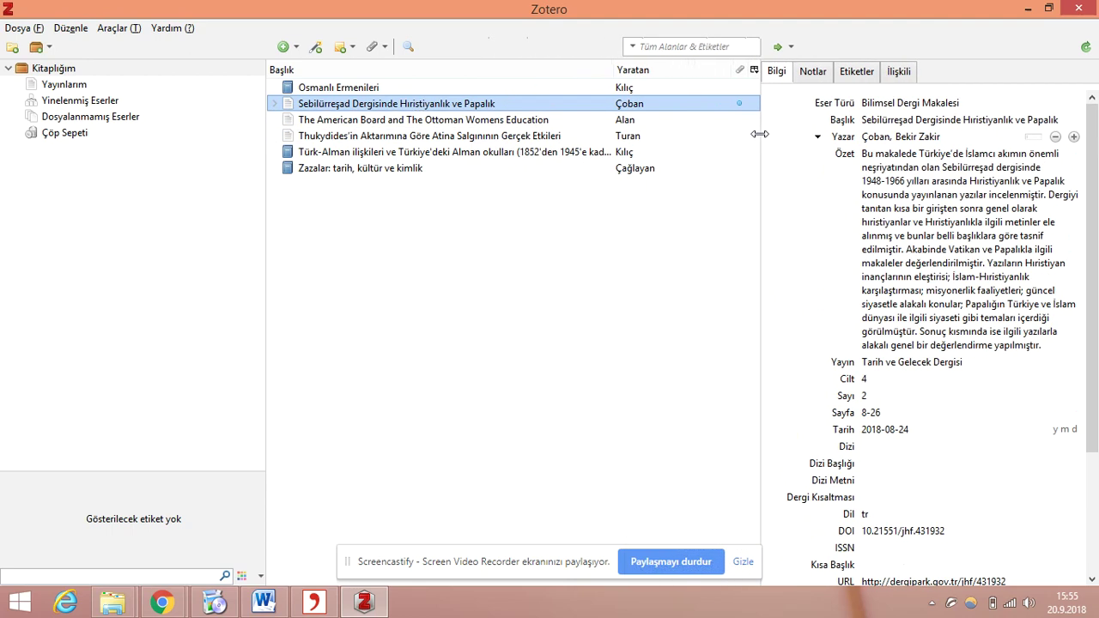
pyautogui.click(379, 120)
pyautogui.click(383, 137)
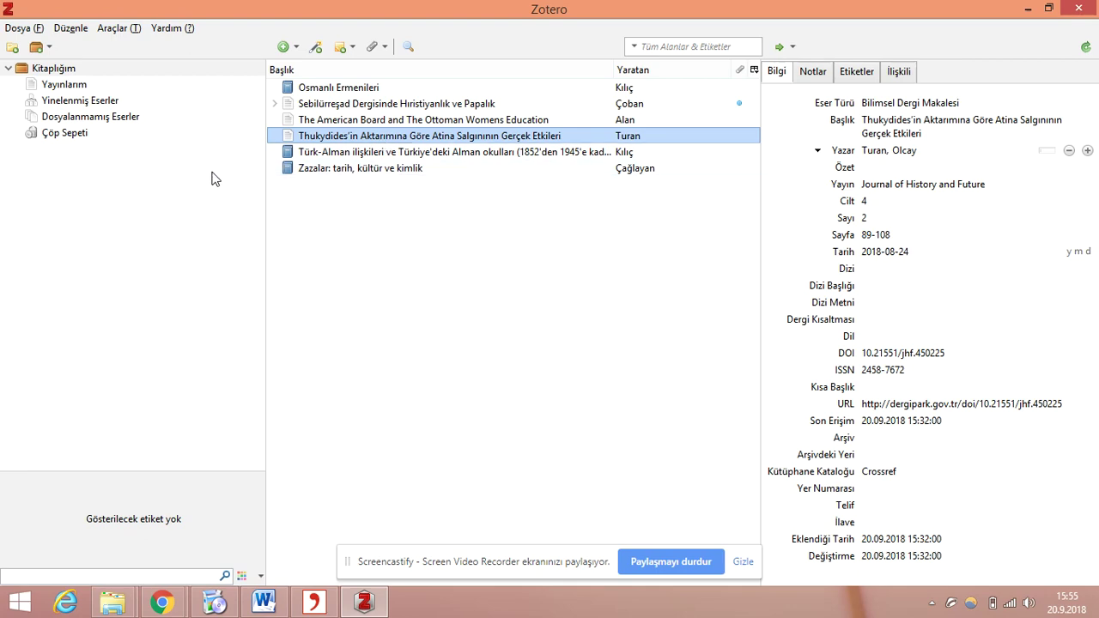
# Minimise the Zotero and browser windows and open the desktop document "bitlis sempozyum" in Word.
pyautogui.click(1028, 8)
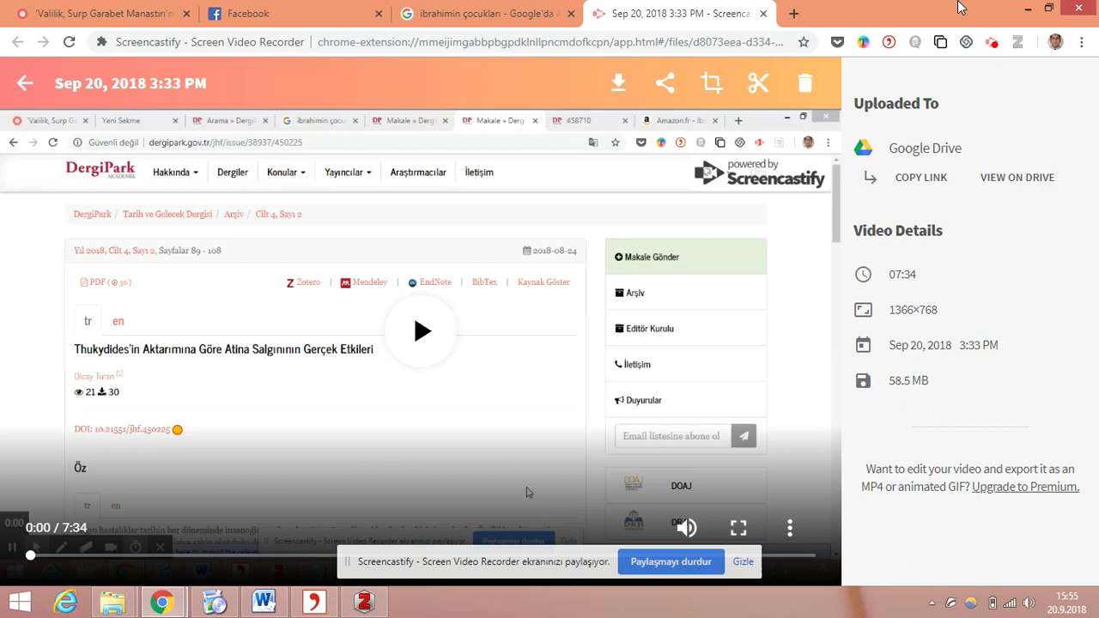
pyautogui.click(1027, 9)
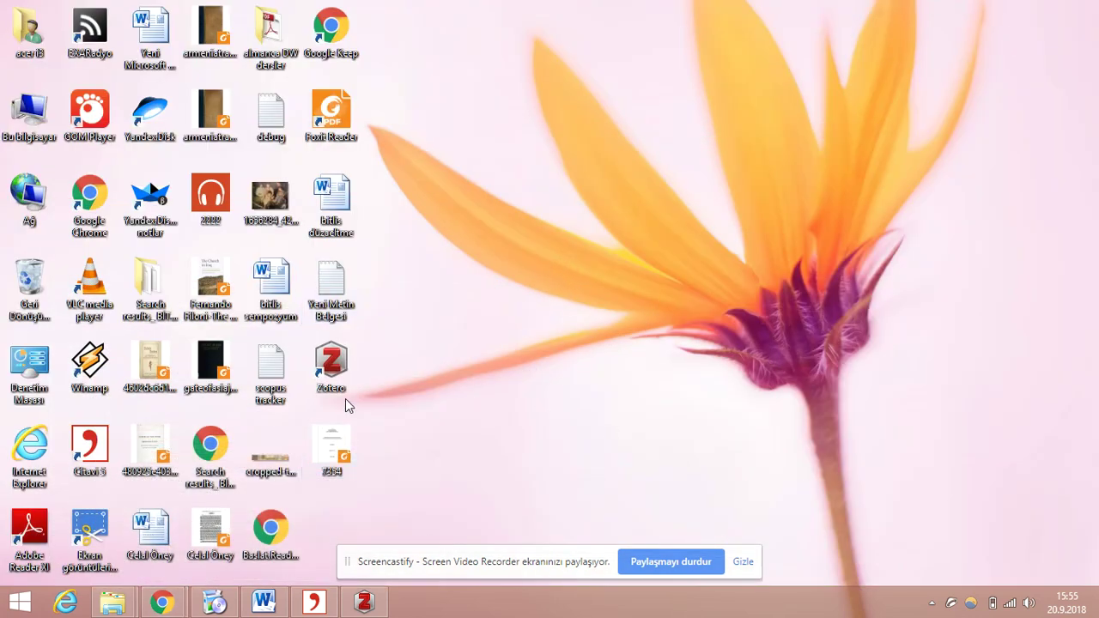
pyautogui.doubleClick(286, 287)
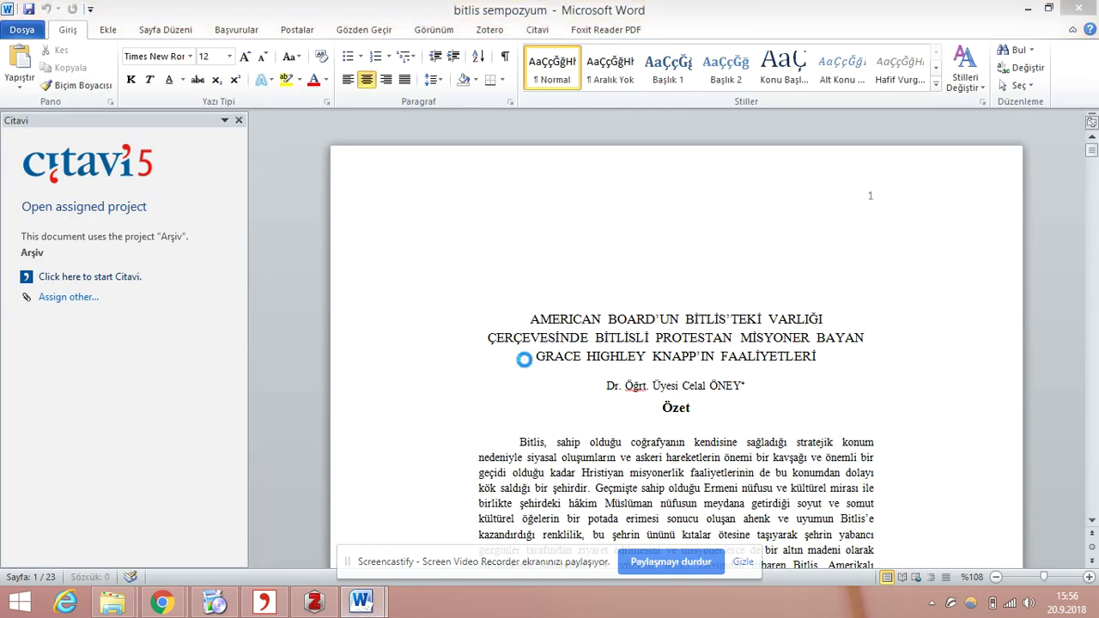
# Close the Citavi pane in Word and display the Zotero citation commands in the blank document Belge1.
pyautogui.click(238, 121)
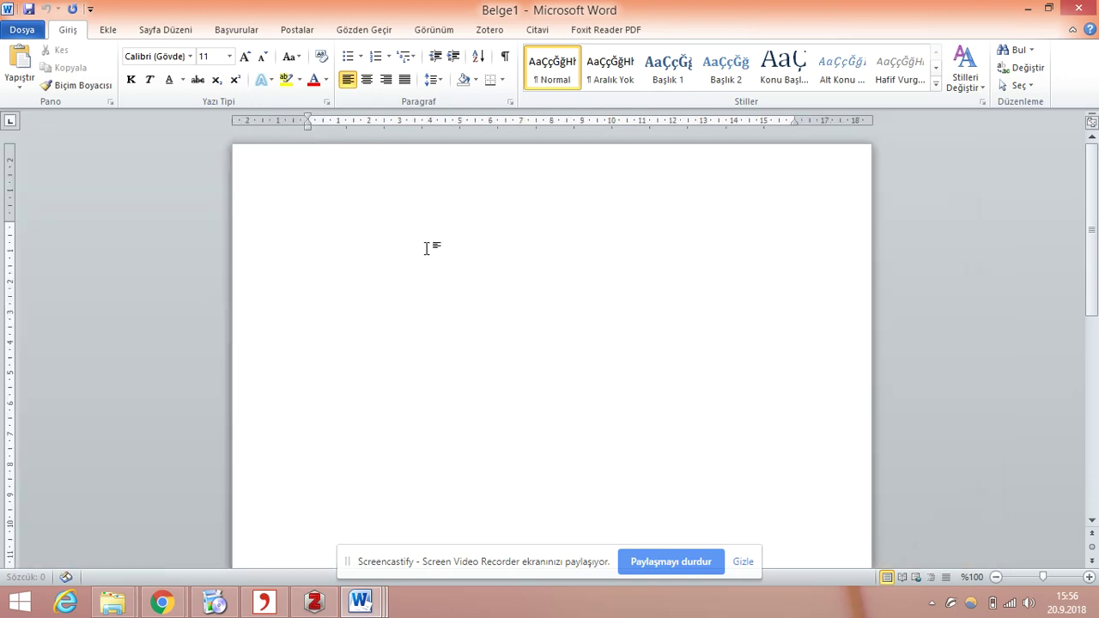
pyautogui.click(491, 32)
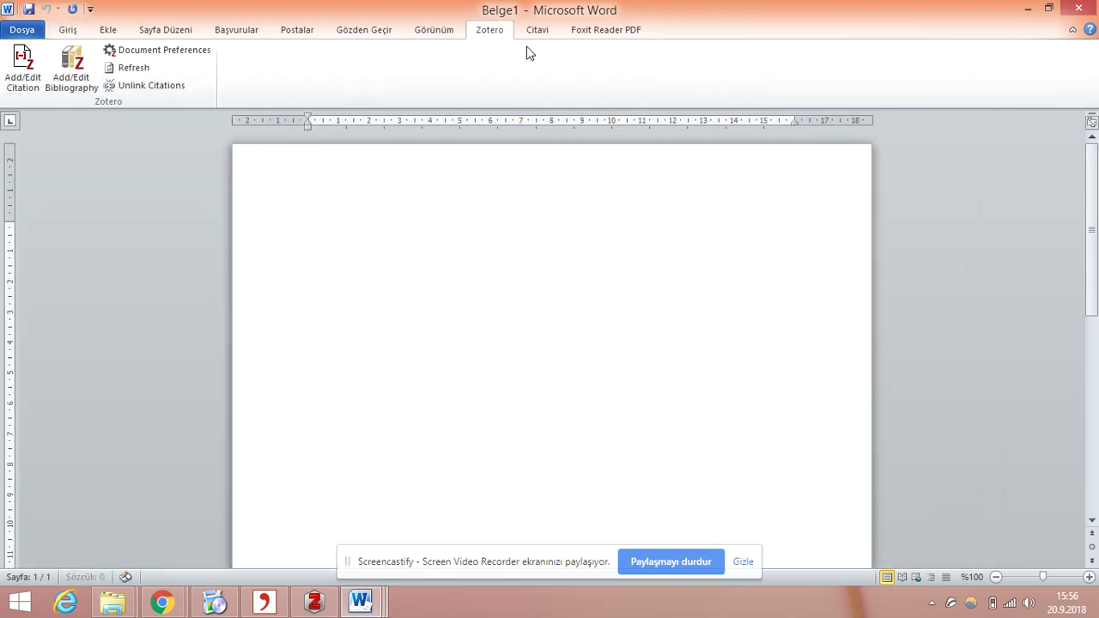